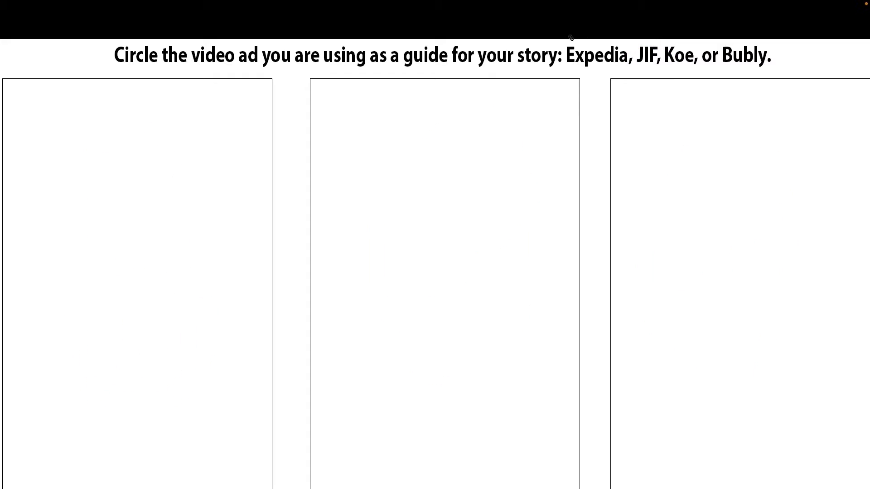
# - Circle the word Expedia in the sketch template's heading with a magenta brush stroke
pyautogui.moveTo(571, 39); pyautogui.dragTo(590, 45)
pyautogui.moveTo(45, 179)
pyautogui.mouseDown()
pyautogui.moveTo(66, 319)
pyautogui.moveTo(210, 369)
pyautogui.mouseUp()
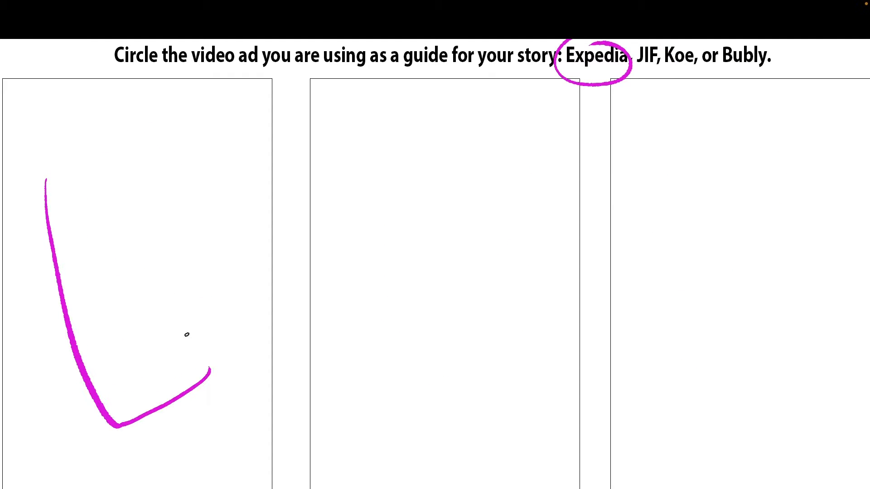
pyautogui.moveTo(52, 210)
pyautogui.mouseDown()
pyautogui.moveTo(146, 151)
pyautogui.moveTo(207, 355)
pyautogui.mouseUp()
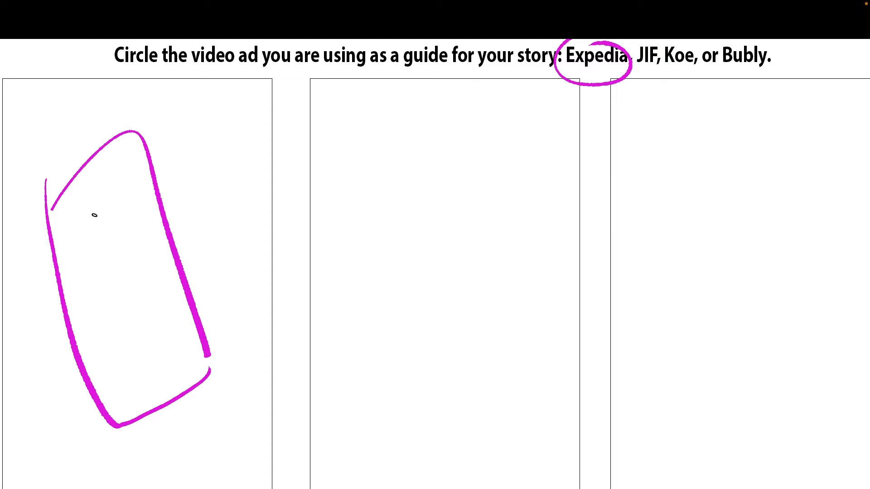
pyautogui.moveTo(95, 212)
pyautogui.mouseDown()
pyautogui.moveTo(135, 313)
pyautogui.moveTo(216, 295)
pyautogui.mouseUp()
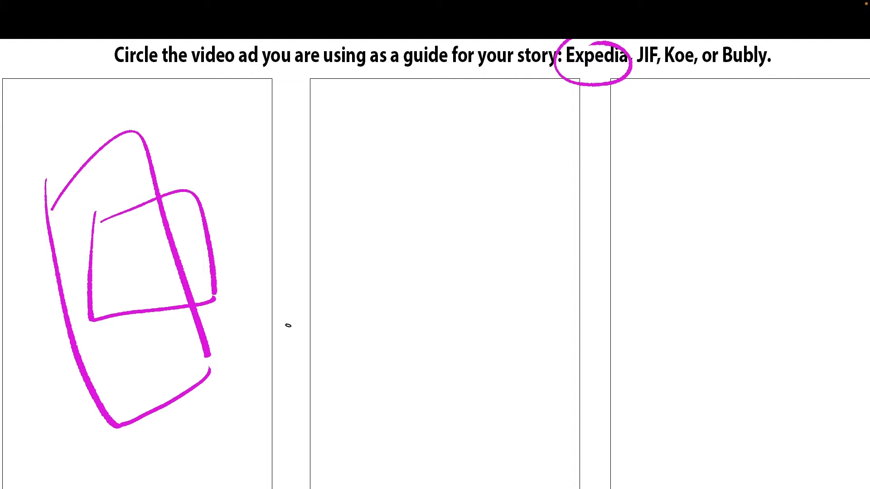
pyautogui.moveTo(503, 403); pyautogui.dragTo(518, 403)
pyautogui.press('super+z')
pyautogui.press('super+z')
pyautogui.press('super+z')
pyautogui.press('super+z')
pyautogui.press('super+z')
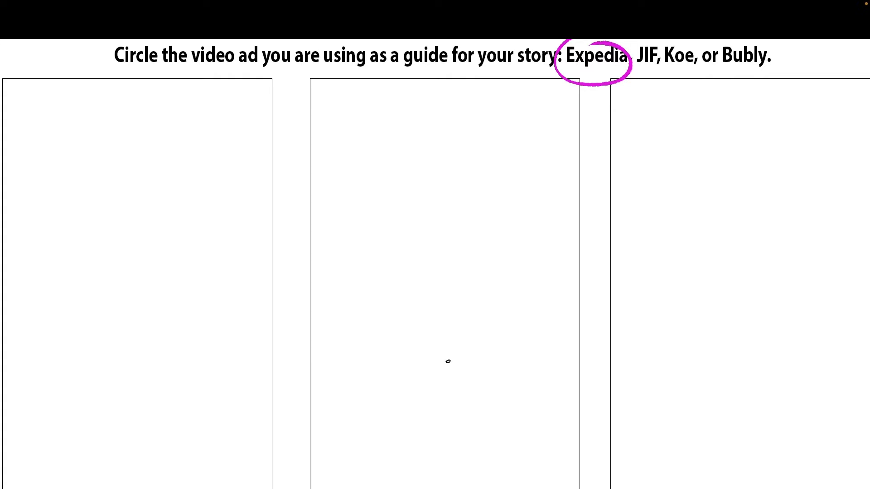
# - Draw a magenta arrow pointing up at the circled word Expedia and underline the word
pyautogui.moveTo(567, 159); pyautogui.dragTo(603, 107)
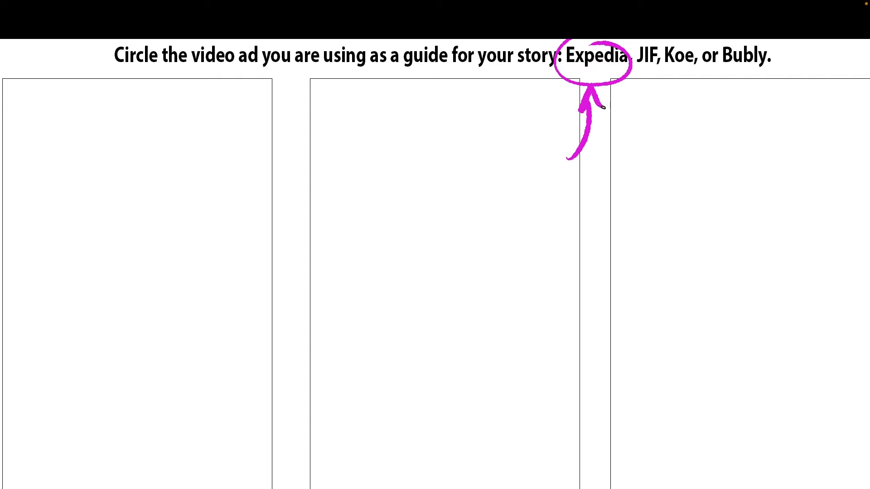
pyautogui.moveTo(541, 70); pyautogui.dragTo(644, 71)
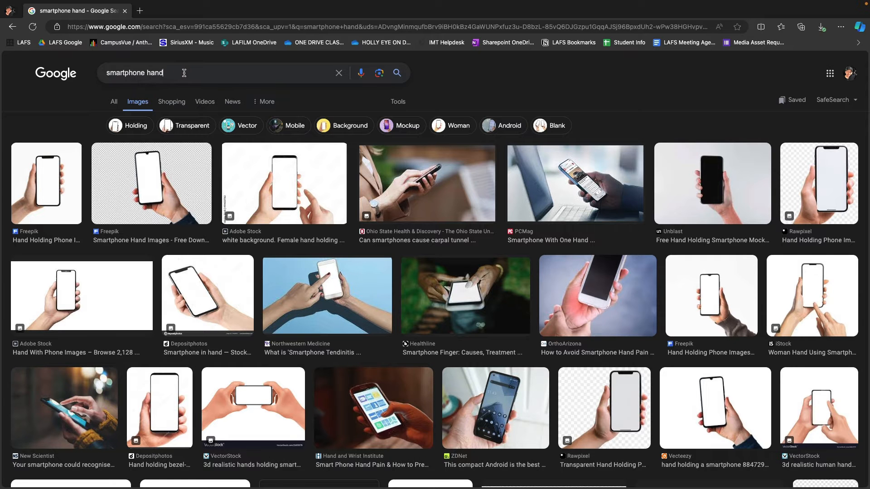
# - From the browser's smartphone hand image results, open the iStock woman's-hand-using-smartphone photo and place it over the Photoshop template's first panel
pyautogui.tripleClick(179, 74)
pyautogui.click(179, 74)
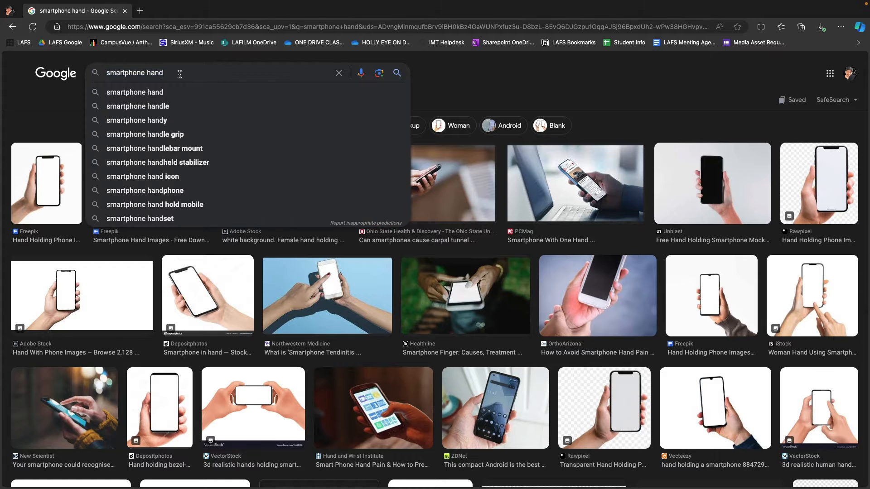
pyautogui.click(61, 89)
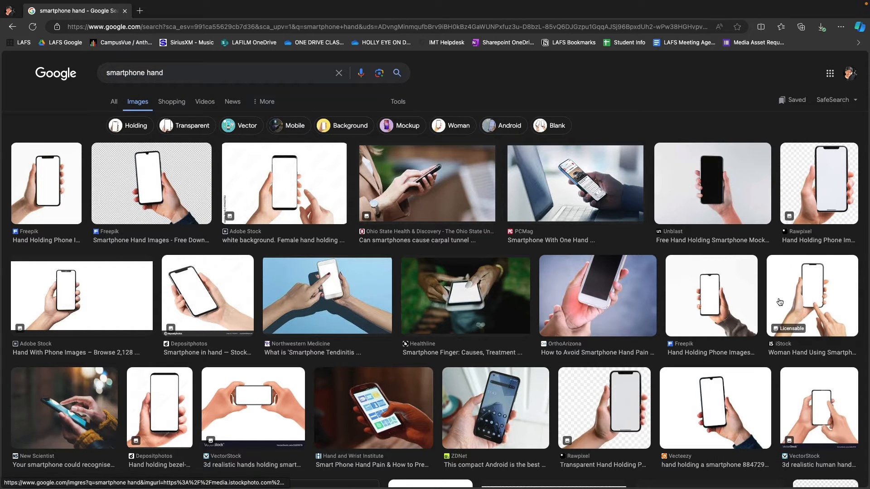
pyautogui.click(822, 291)
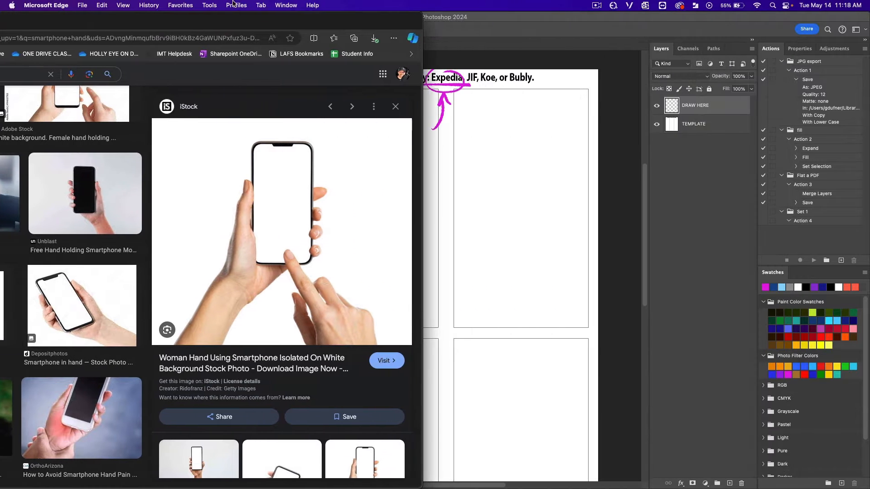
pyautogui.moveTo(247, 231)
pyautogui.mouseDown()
pyautogui.moveTo(295, 198)
pyautogui.moveTo(496, 200)
pyautogui.moveTo(515, 213)
pyautogui.moveTo(383, 169)
pyautogui.moveTo(245, 203)
pyautogui.moveTo(248, 210)
pyautogui.mouseUp()
pyautogui.press('v')
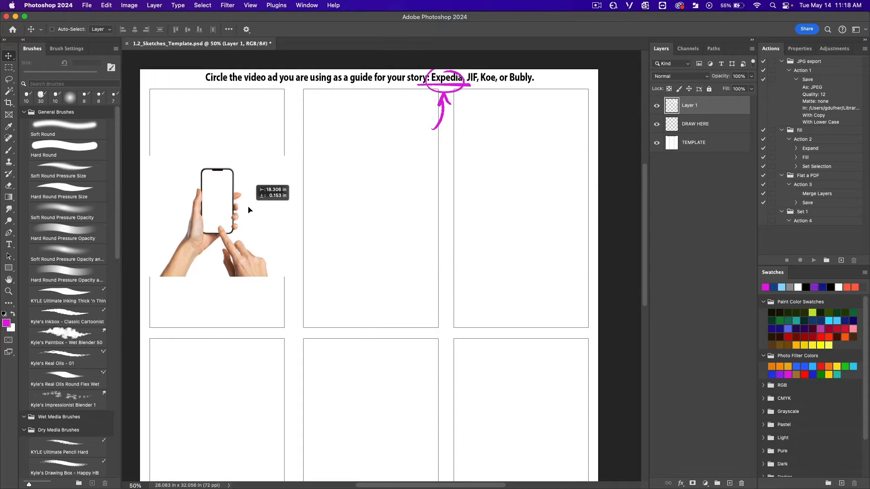
# - Enlarge the phone photo proportionally to cover the first panel and lower its layer opacity to 41%
pyautogui.press('super+t')
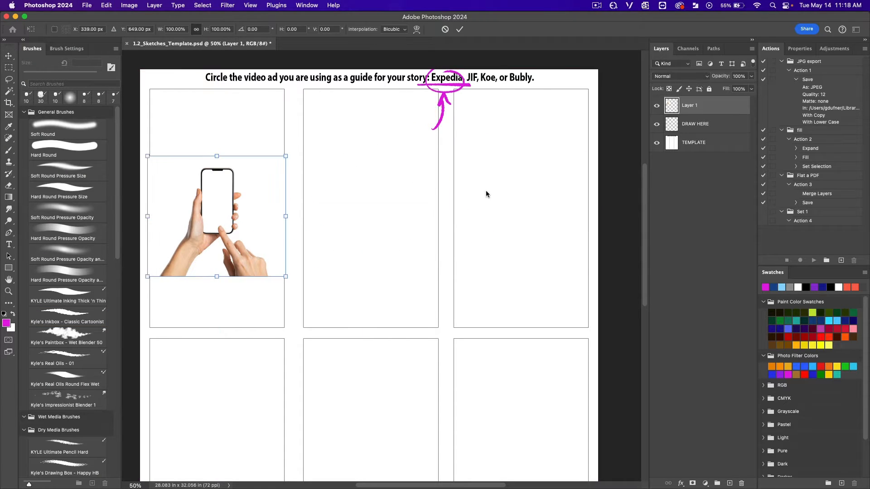
pyautogui.moveTo(286, 158); pyautogui.dragTo(371, 82)
pyautogui.press('Return')
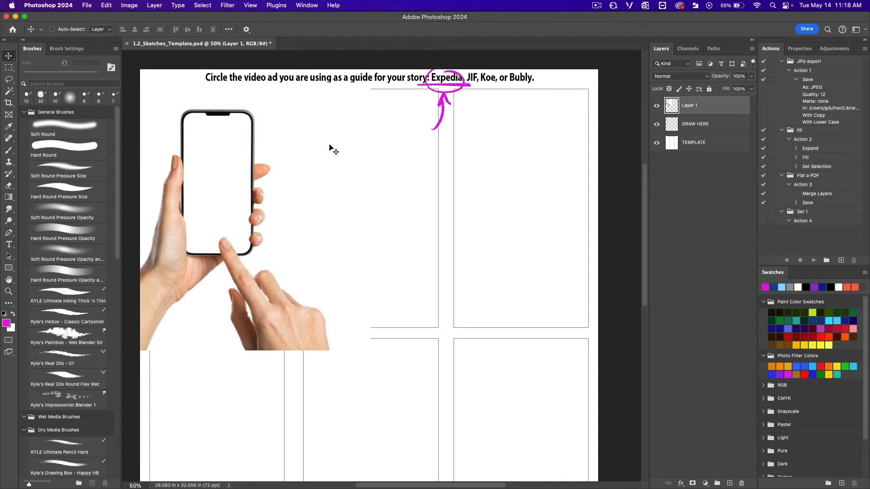
pyautogui.click(751, 76)
pyautogui.moveTo(729, 90); pyautogui.dragTo(727, 88)
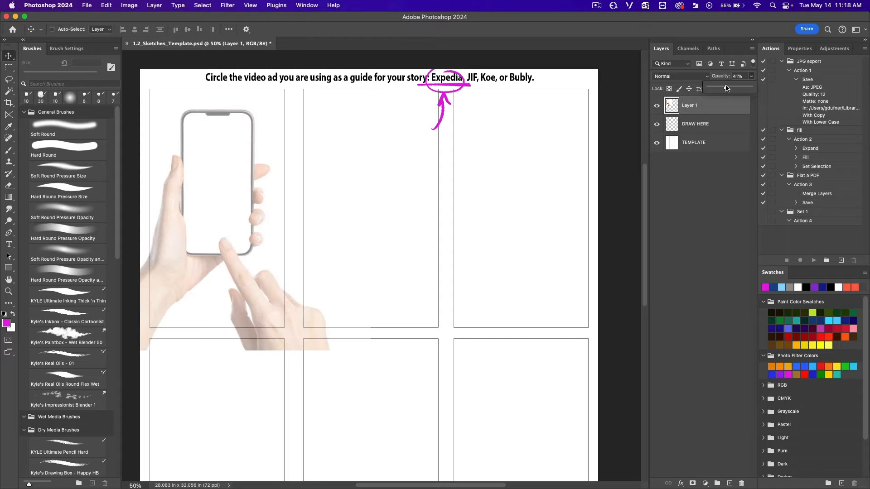
pyautogui.click(378, 181)
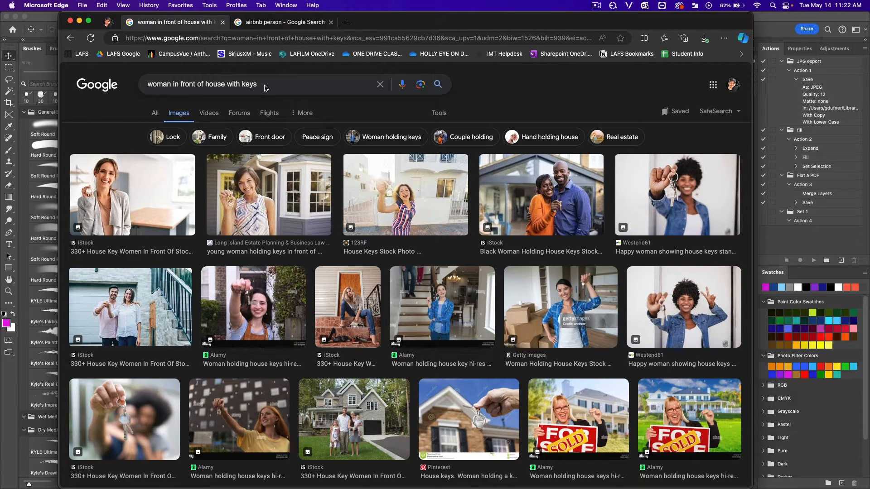
# - Place the 123RF photo of the woman holding house keys over the template's second panel and lower its layer opacity to 49%
pyautogui.click(429, 202)
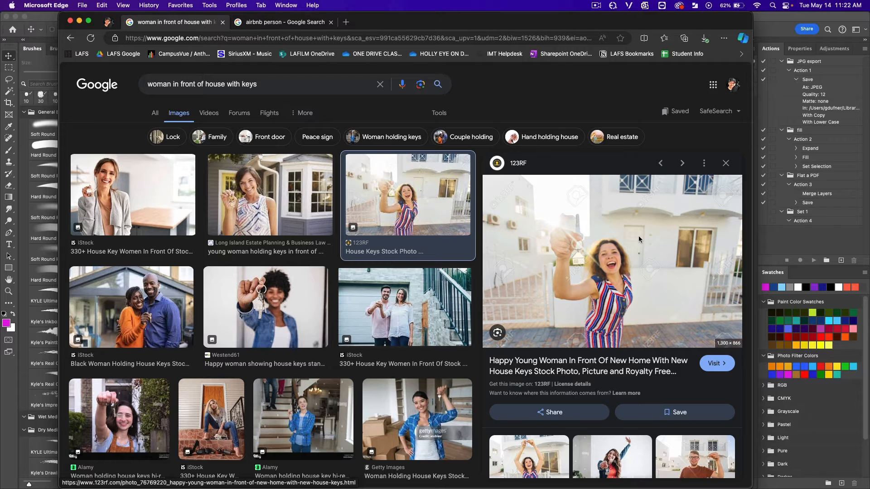
pyautogui.moveTo(643, 240); pyautogui.dragTo(467, 242)
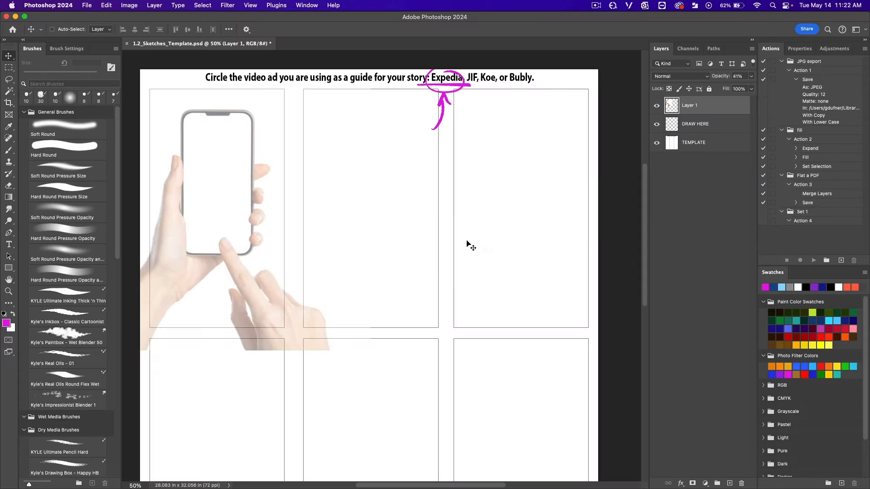
pyautogui.moveTo(518, 234); pyautogui.dragTo(440, 209)
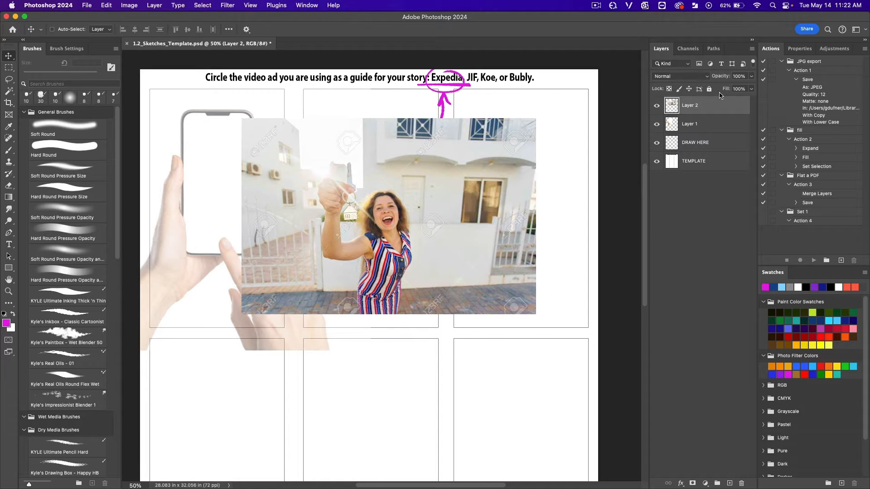
pyautogui.moveTo(751, 76); pyautogui.dragTo(729, 90)
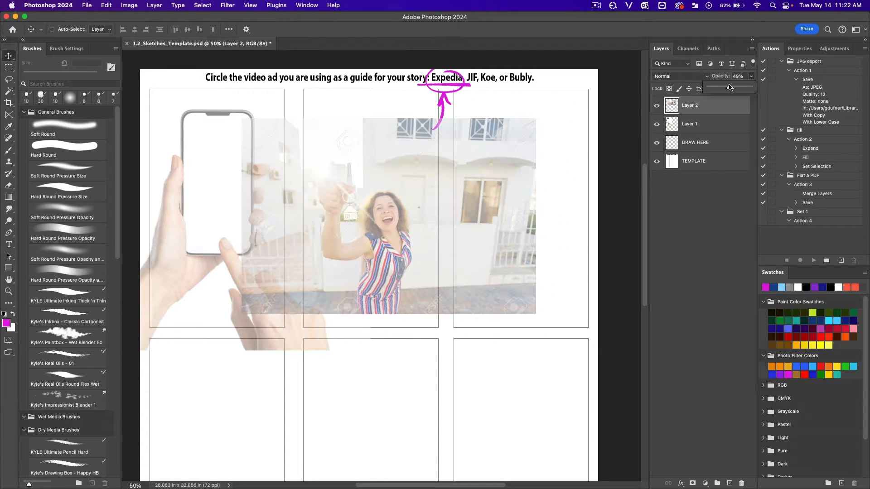
# - Trim the woman-with-keys photo to the second panel's width by deleting rectangular selections on both sides, and deselect
pyautogui.click(9, 67)
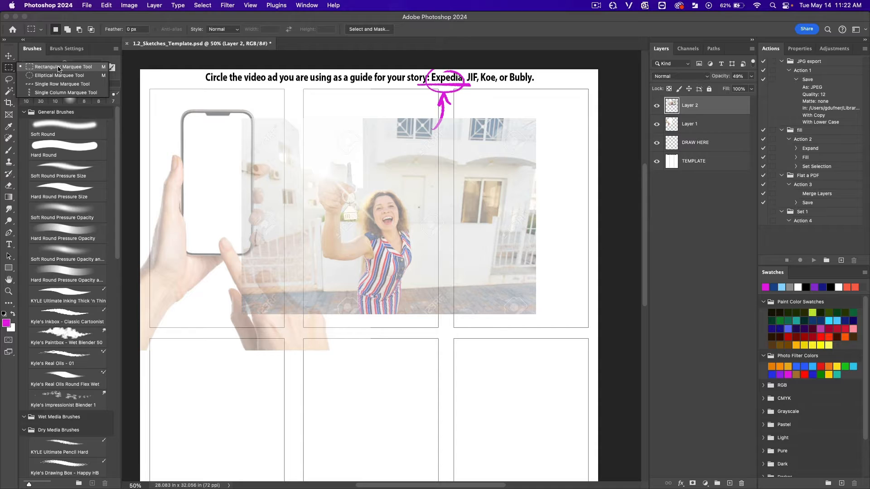
pyautogui.click(58, 68)
pyautogui.moveTo(231, 76); pyautogui.dragTo(304, 369)
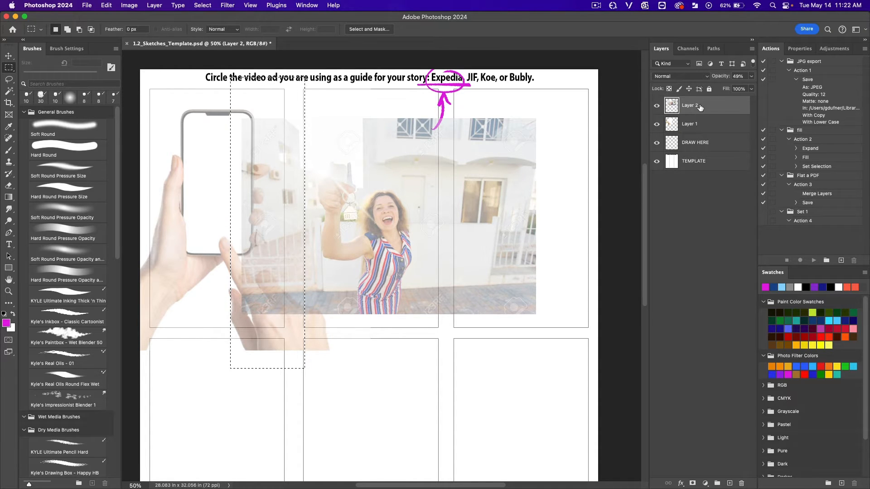
pyautogui.press('BackSpace')
pyautogui.moveTo(556, 91); pyautogui.dragTo(438, 373)
pyautogui.press('BackSpace')
pyautogui.hotkey('ctrl', 'd')
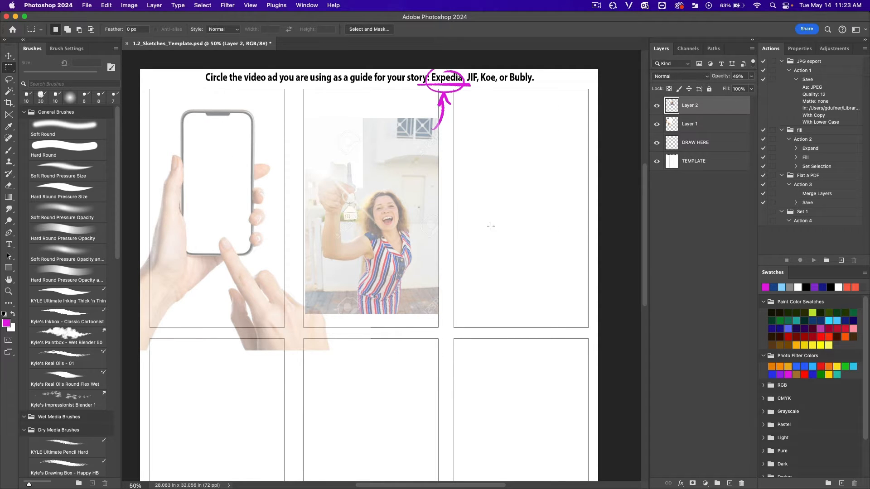
# - From the browser's airbnb person image results, open The Mirror photo of the man on a sofa and place it in the Photoshop template
pyautogui.press('super+Tab')
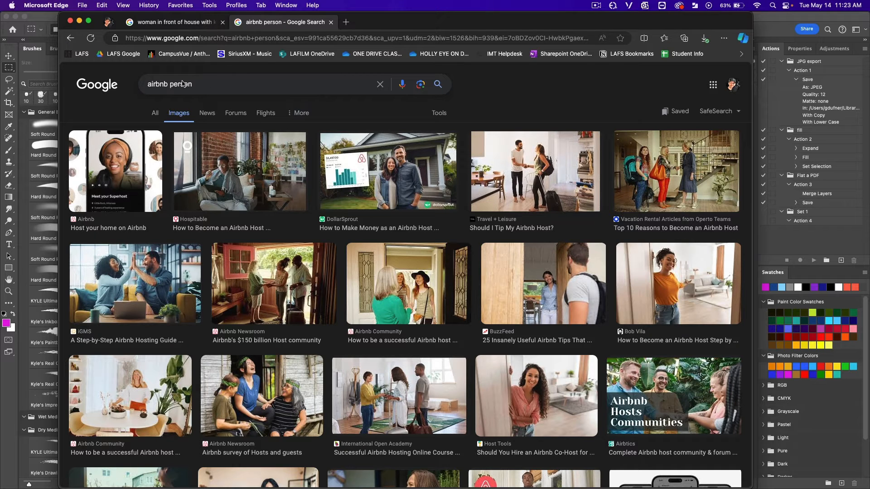
pyautogui.scroll(-10, 504, 235)
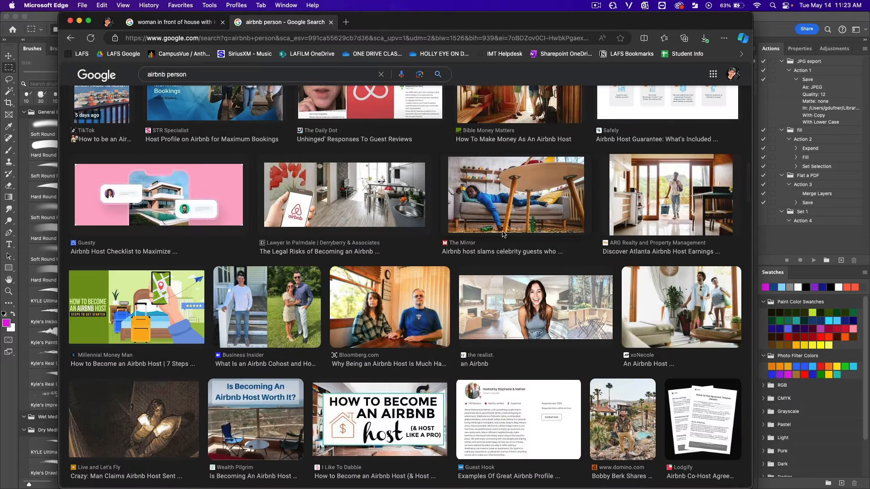
pyautogui.click(517, 213)
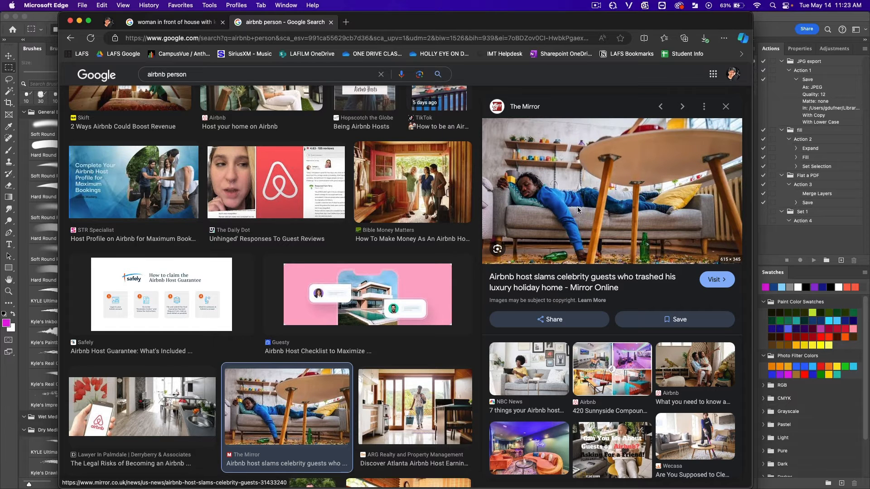
pyautogui.moveTo(553, 206); pyautogui.dragTo(490, 275)
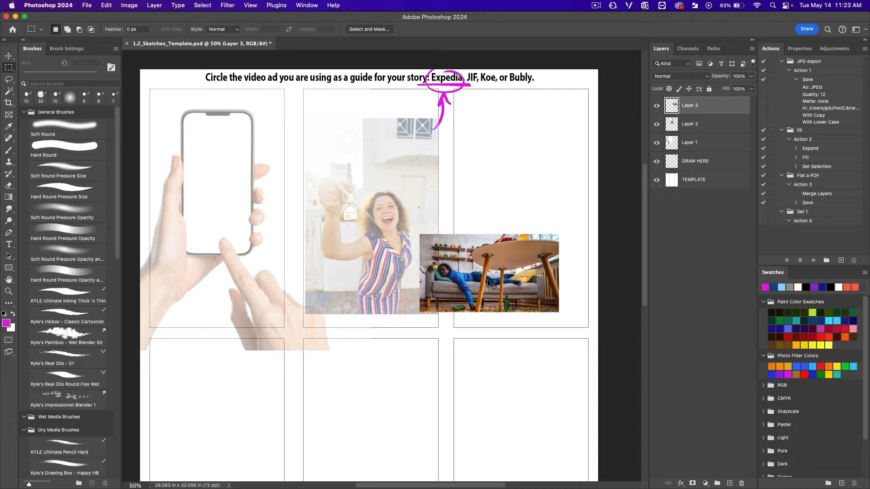
# - Enlarge the sofa photo, position it over the third panel and lower its layer opacity to 41%
pyautogui.moveTo(563, 273); pyautogui.dragTo(783, 257)
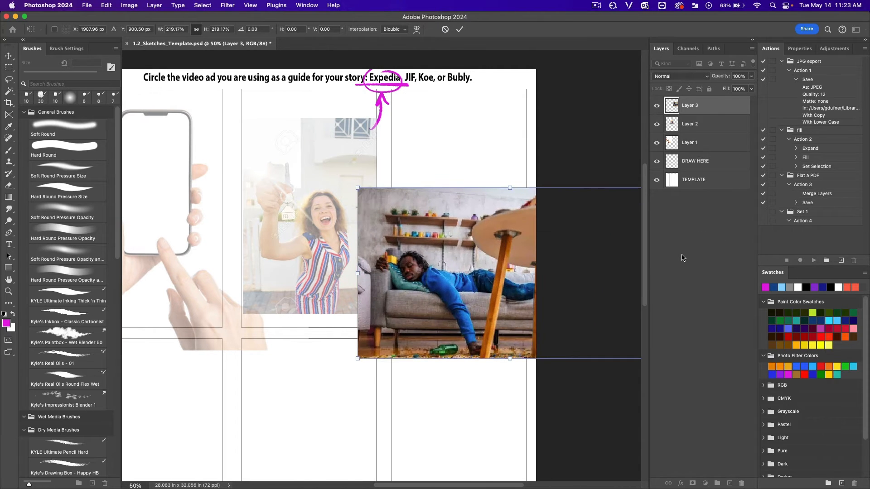
pyautogui.moveTo(525, 228); pyautogui.dragTo(545, 169)
pyautogui.press('Return')
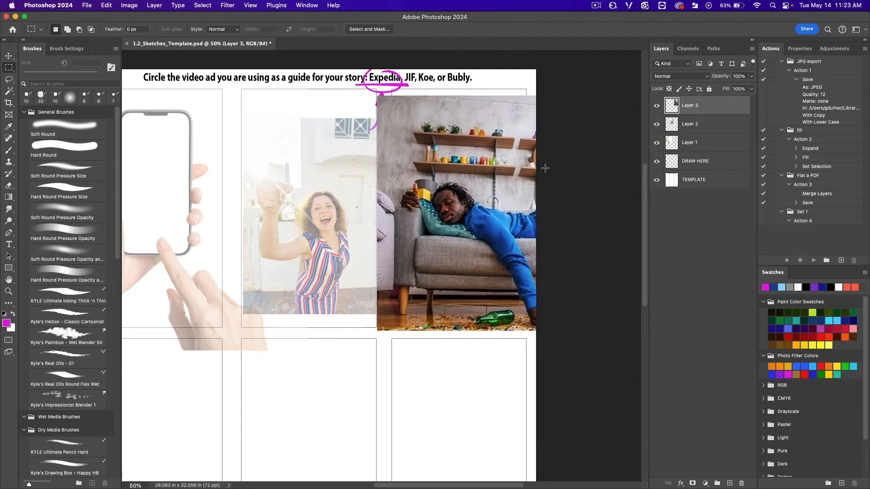
pyautogui.click(752, 76)
pyautogui.moveTo(752, 87); pyautogui.dragTo(726, 88)
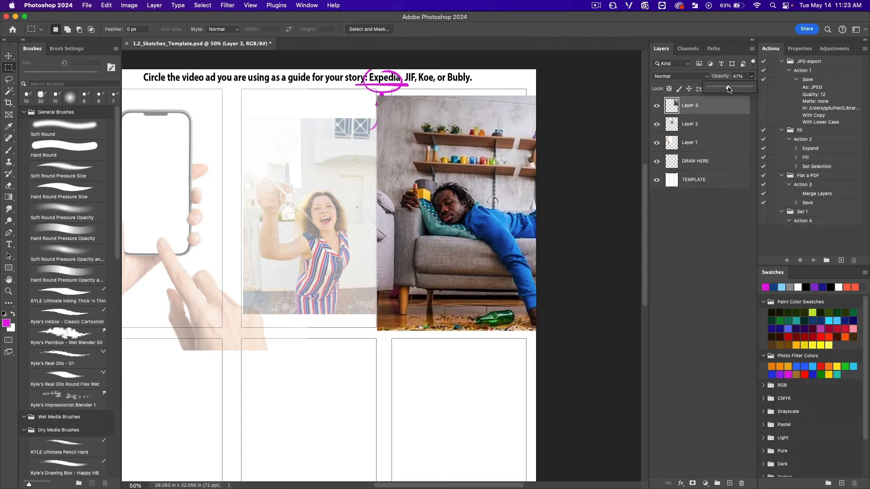
# - Trim the sofa photo's excess on both sides to fit the third panel's width
pyautogui.moveTo(362, 80); pyautogui.dragTo(391, 380)
pyautogui.press('Delete')
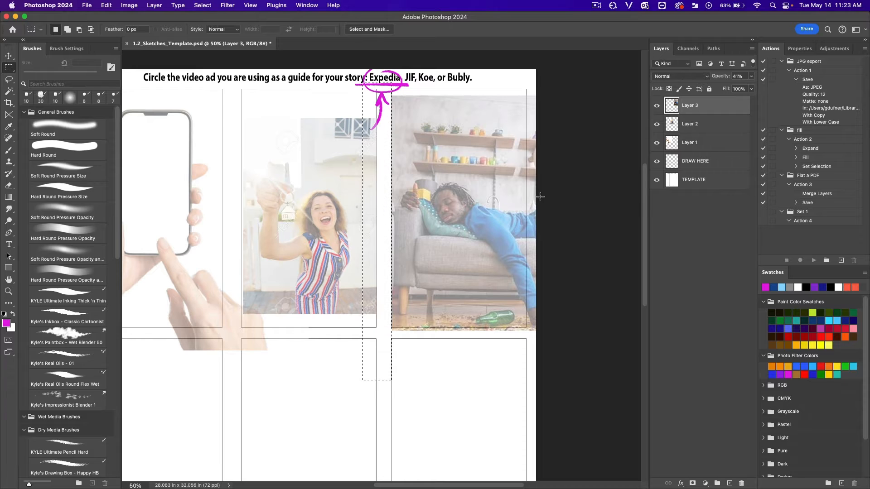
pyautogui.moveTo(536, 77); pyautogui.dragTo(527, 370)
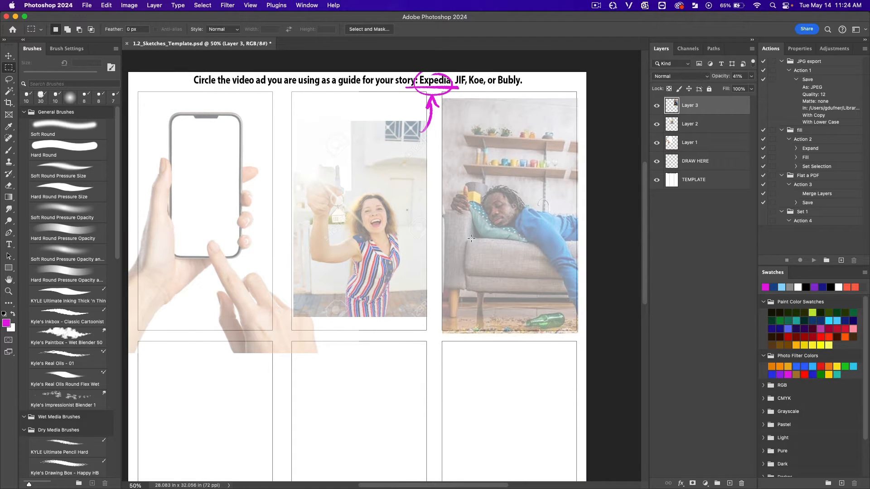
# - Move the DRAW HERE layer above all the photo layers and save the template file
pyautogui.click(694, 162)
pyautogui.moveTo(703, 162); pyautogui.dragTo(727, 99)
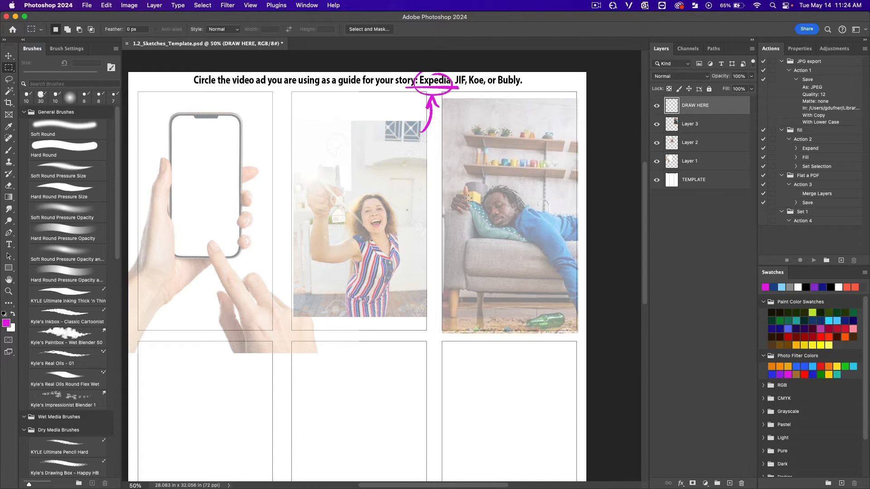
pyautogui.press('super+s')
# - Switch to Creative Cloud and show the list of cloud files
pyautogui.click(407, 458)
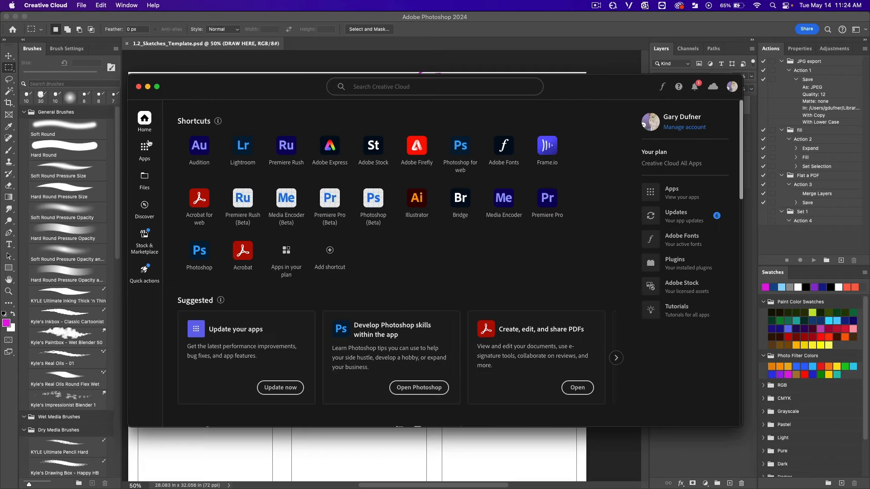
pyautogui.click(144, 179)
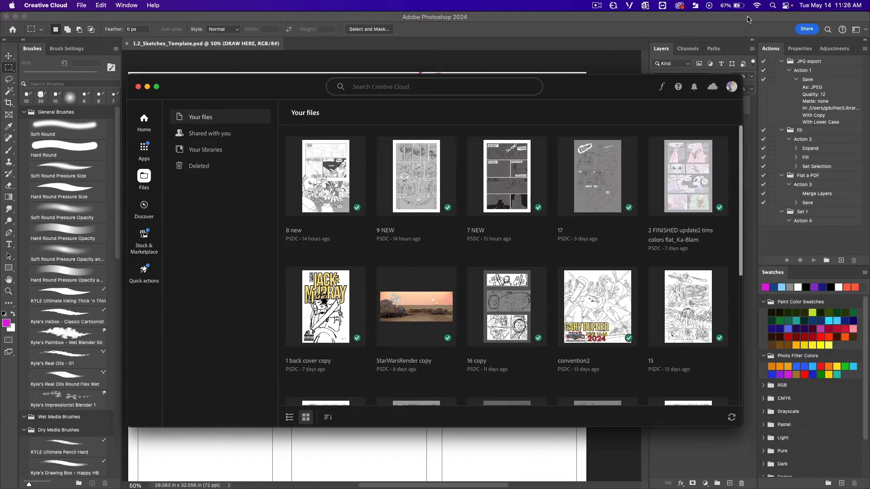
# - Try to add 1.2_Sketches_Template.psd from the desktop directly to the files in the Creative Cloud app
pyautogui.moveTo(749, 19); pyautogui.dragTo(677, 12)
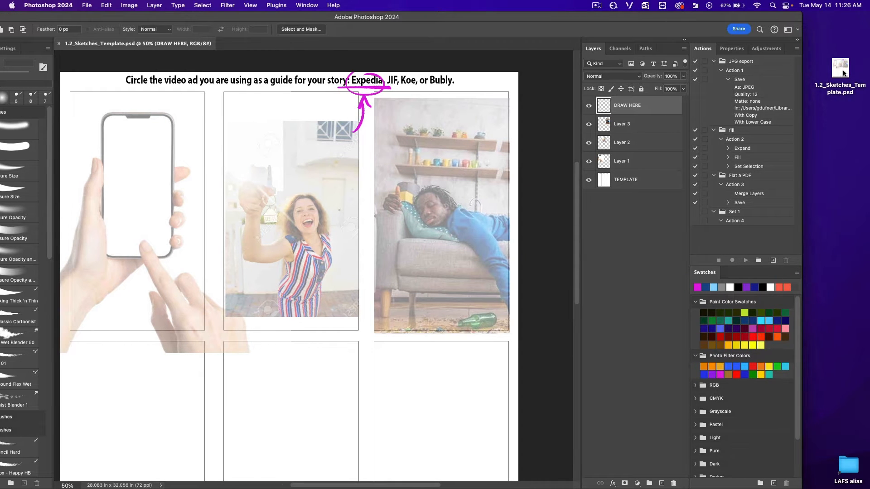
pyautogui.click(841, 75)
pyautogui.click(423, 461)
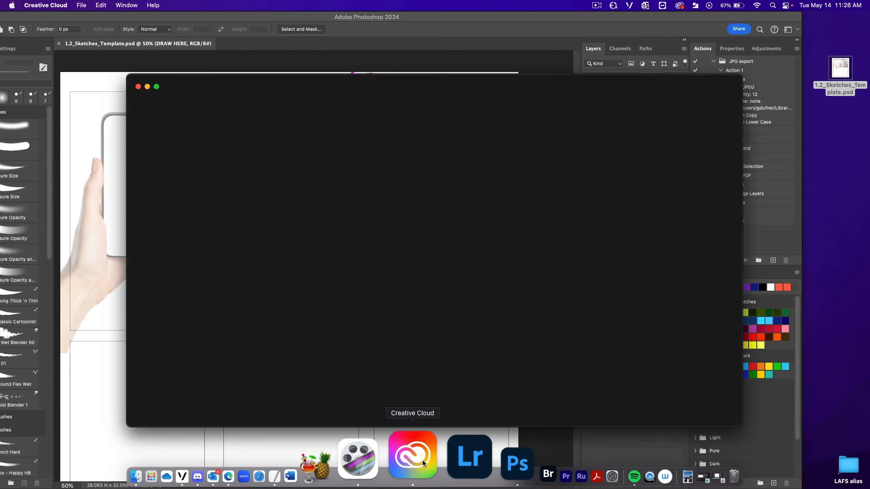
pyautogui.moveTo(846, 72); pyautogui.dragTo(460, 240)
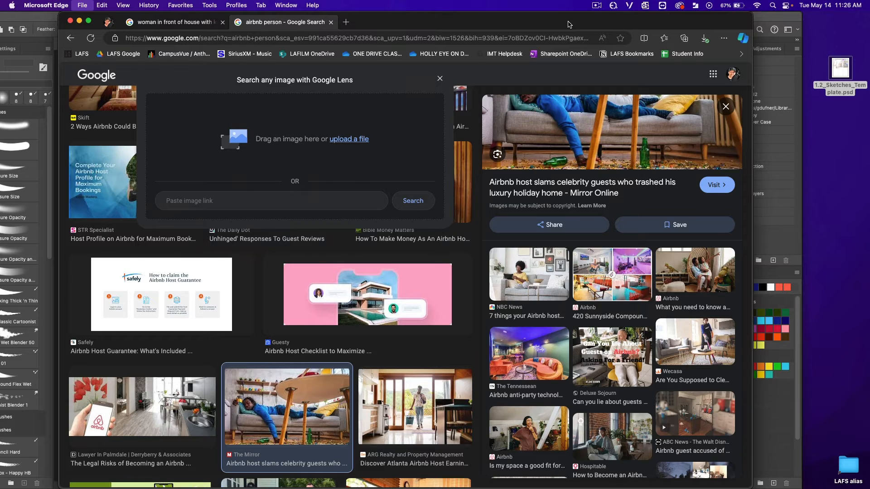
# - Switch to Microsoft Edge, search the web for "adobe creative cloud upload filess" and open the Adobe Creative Suite result
pyautogui.press('super+t')
pyautogui.write('adobe creative cloud upload filess')
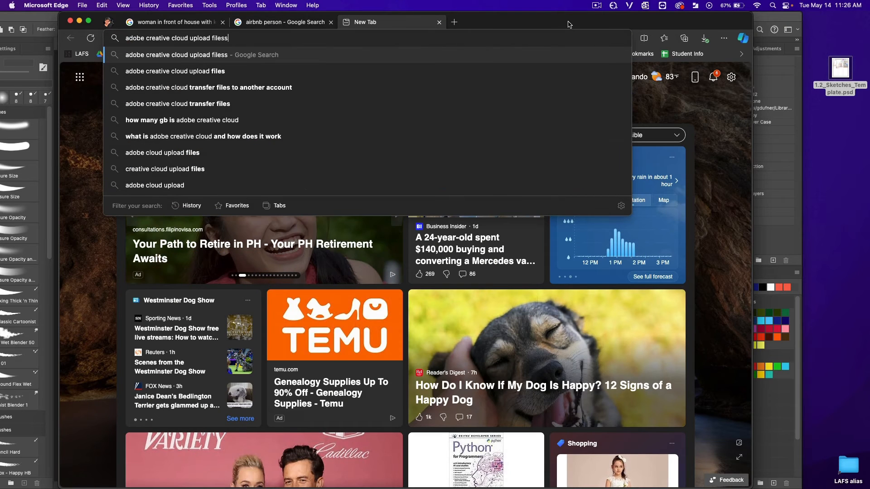
pyautogui.press('Return')
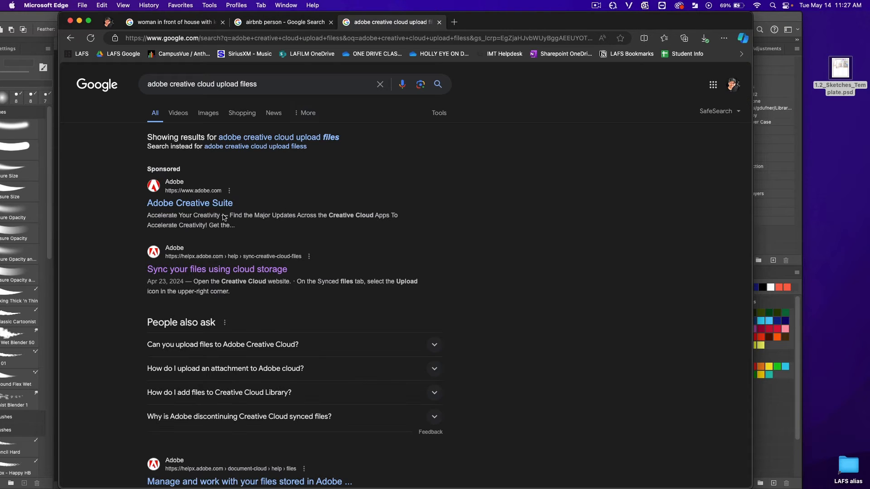
pyautogui.click(213, 208)
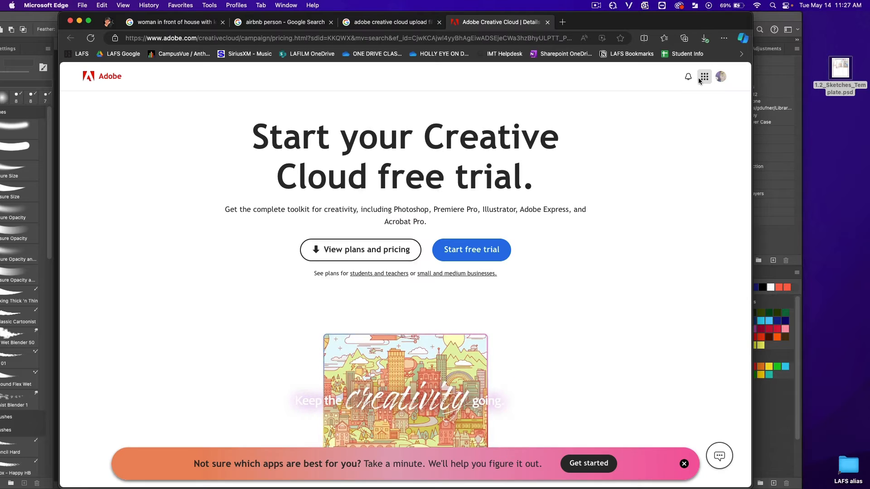
# - Go to Adobe's All apps page and open the list of cloud files
pyautogui.click(706, 80)
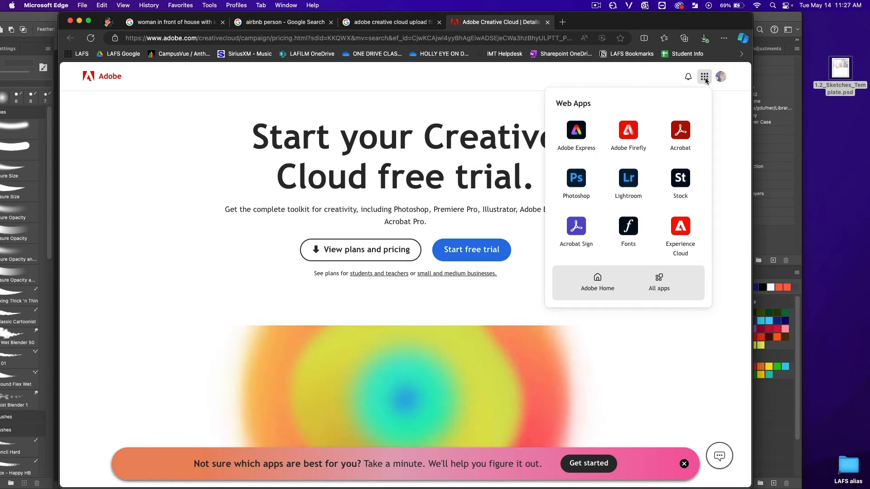
pyautogui.click(659, 280)
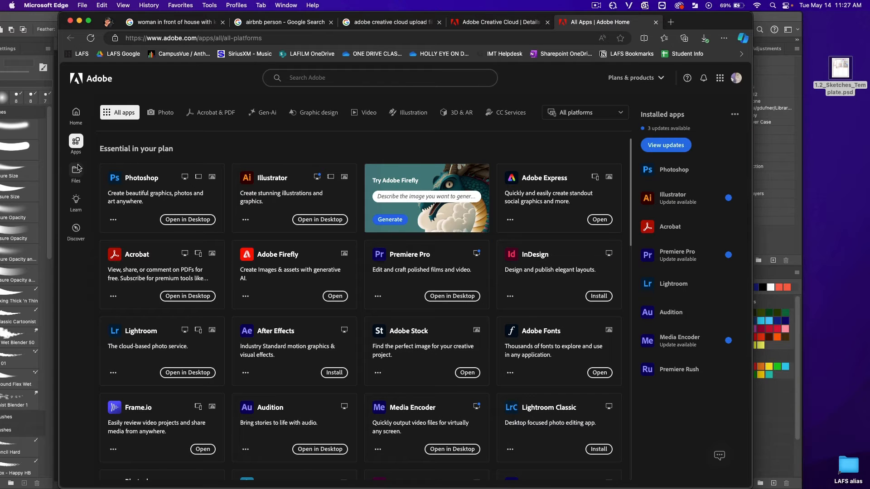
pyautogui.click(78, 171)
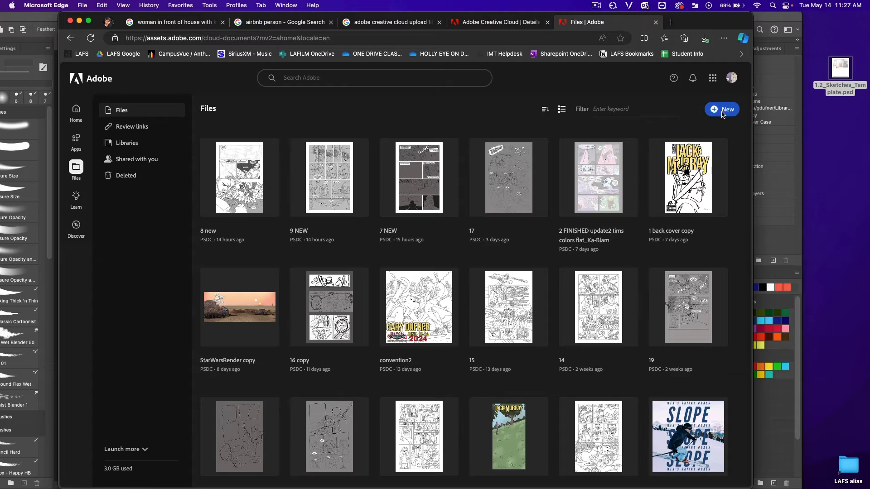
# - Upload 1.2_Sketches_Template.psd from the Desktop folder to the Adobe cloud files
pyautogui.click(722, 111)
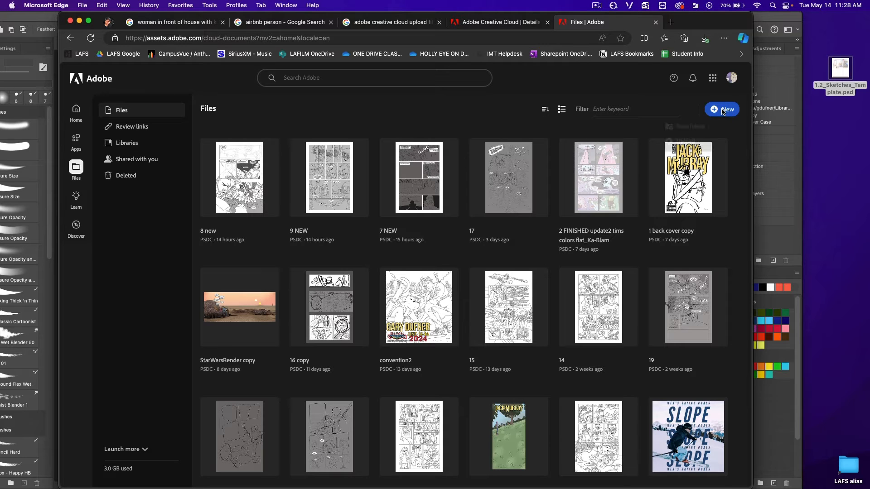
pyautogui.click(685, 144)
pyautogui.moveTo(841, 68); pyautogui.dragTo(499, 276)
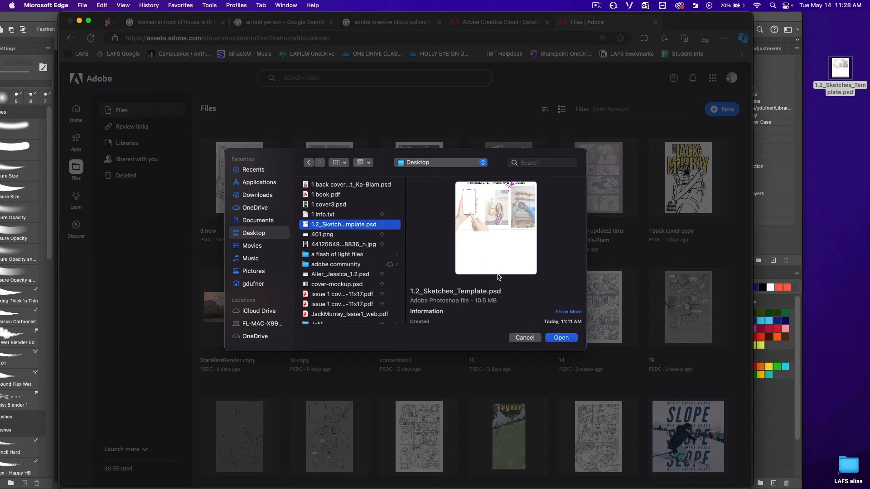
pyautogui.click(561, 338)
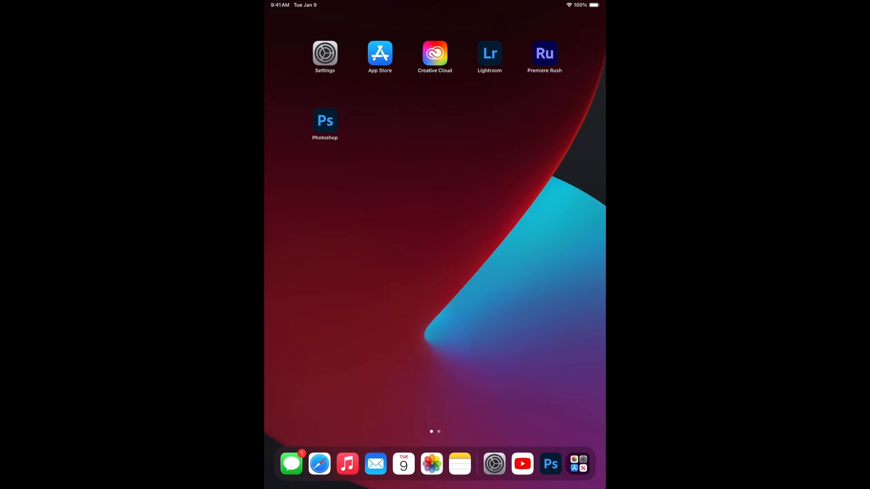
# - Switch to Photoshop on the iPad and open 1.2_Sketches_Template from Your files
pyautogui.click(325, 120)
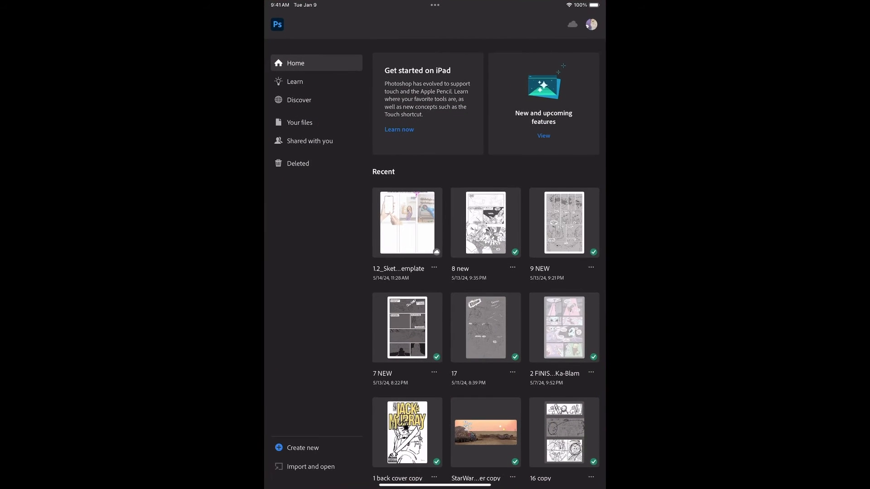
pyautogui.click(299, 123)
pyautogui.scroll(3, 482, 320)
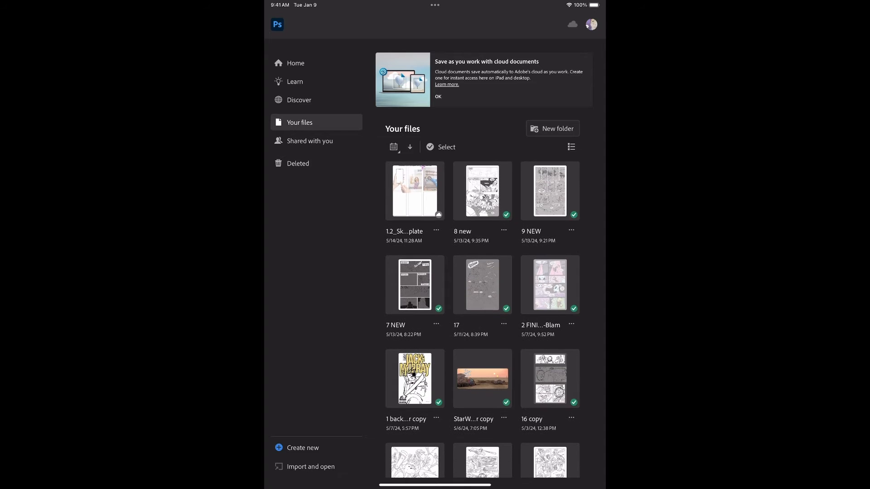
pyautogui.click(415, 191)
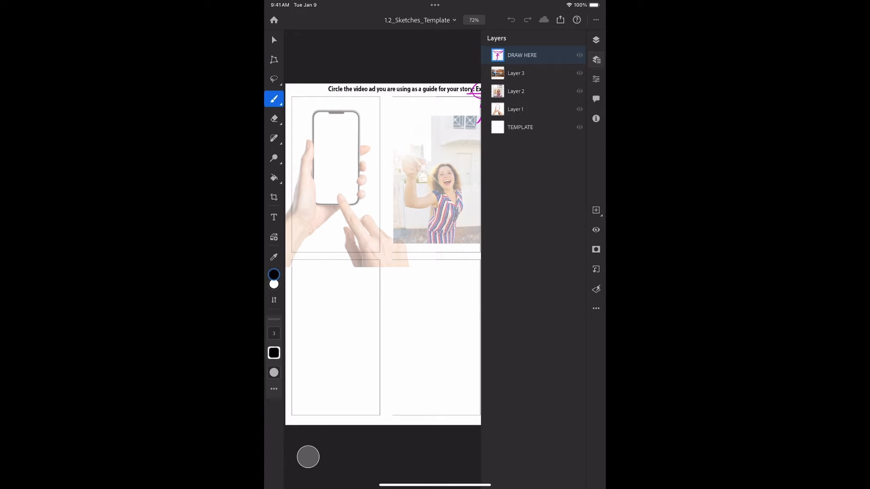
# - Add a new empty layer above DRAW HERE and hide the DRAW HERE layer
pyautogui.click(596, 210)
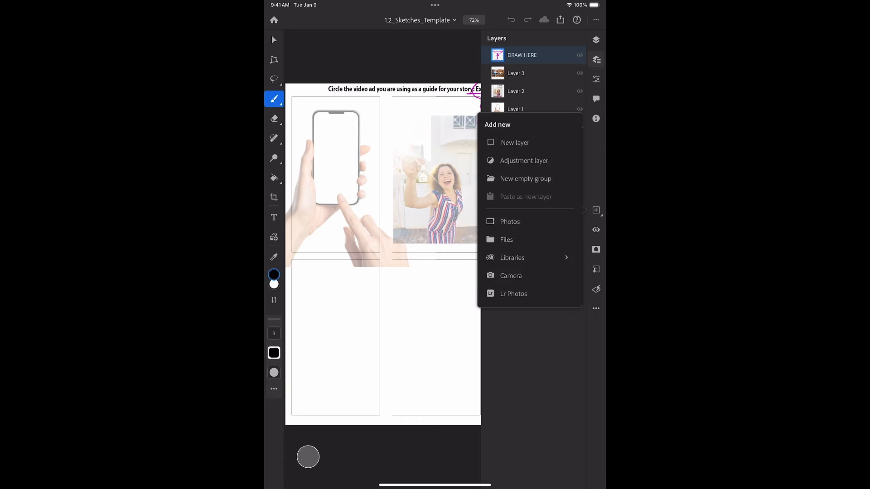
pyautogui.click(596, 211)
pyautogui.click(596, 210)
pyautogui.click(596, 210)
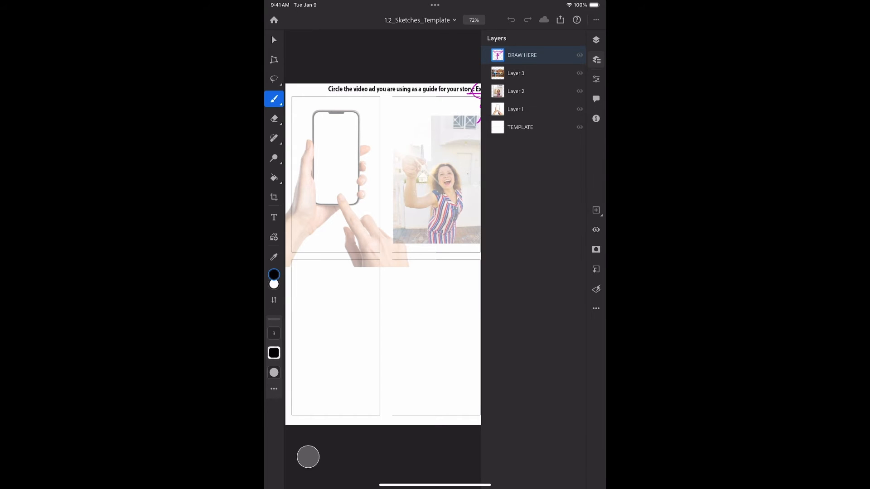
pyautogui.click(596, 211)
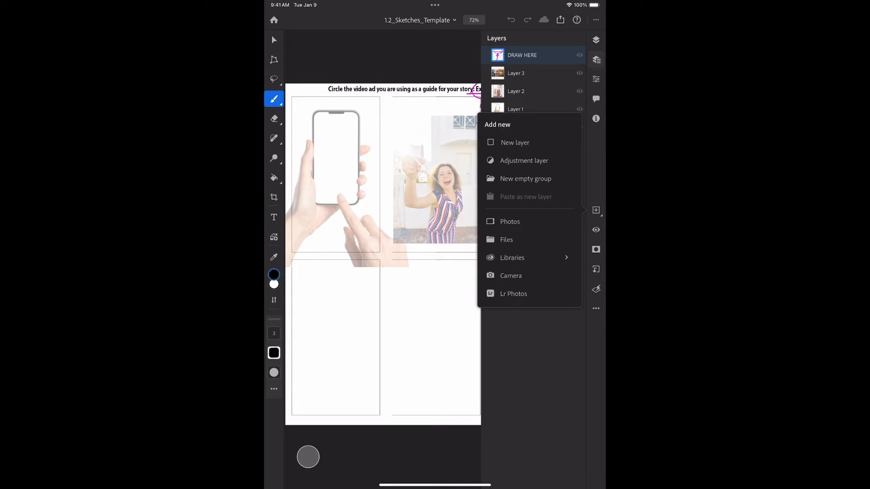
pyautogui.click(515, 142)
pyautogui.click(580, 73)
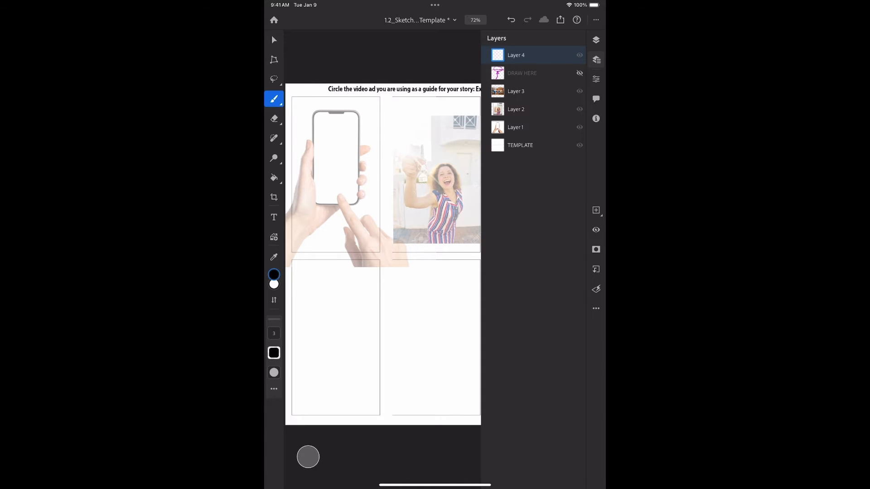
# - Choose the Animator Pencil brush at 7 px and test it with a freehand stroke on the canvas
pyautogui.click(597, 60)
pyautogui.click(273, 99)
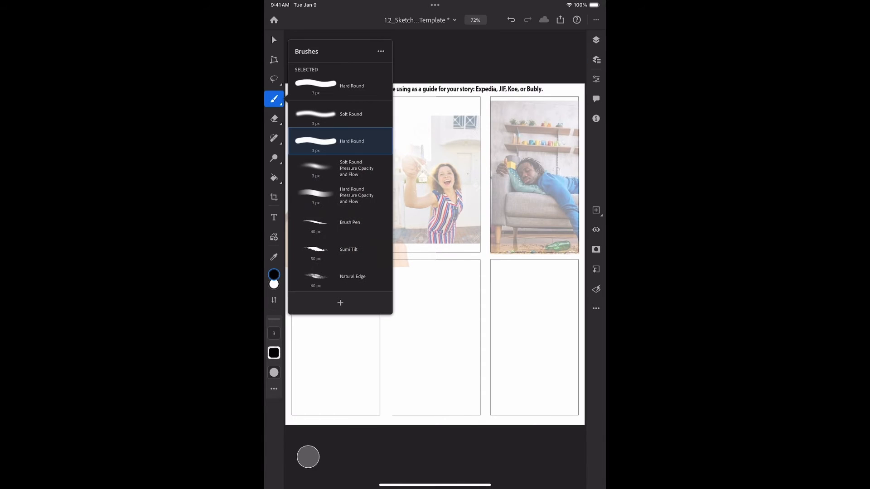
pyautogui.scroll(-5, 340, 190)
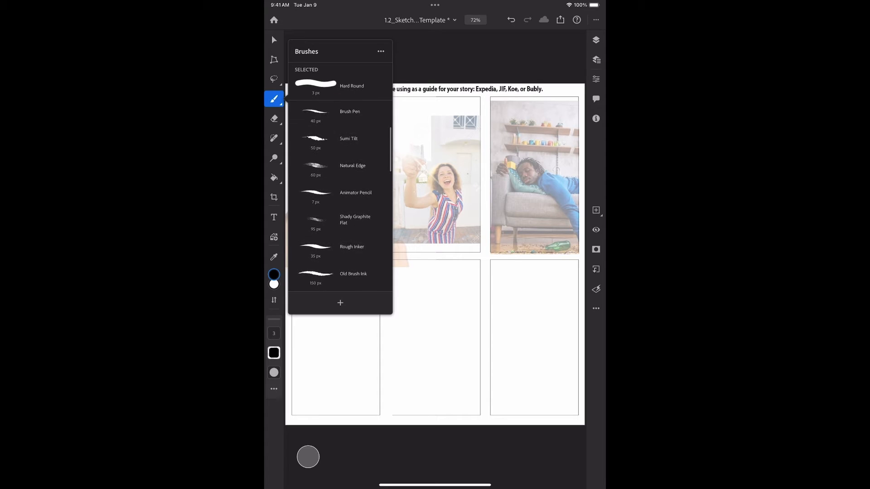
pyautogui.click(340, 200)
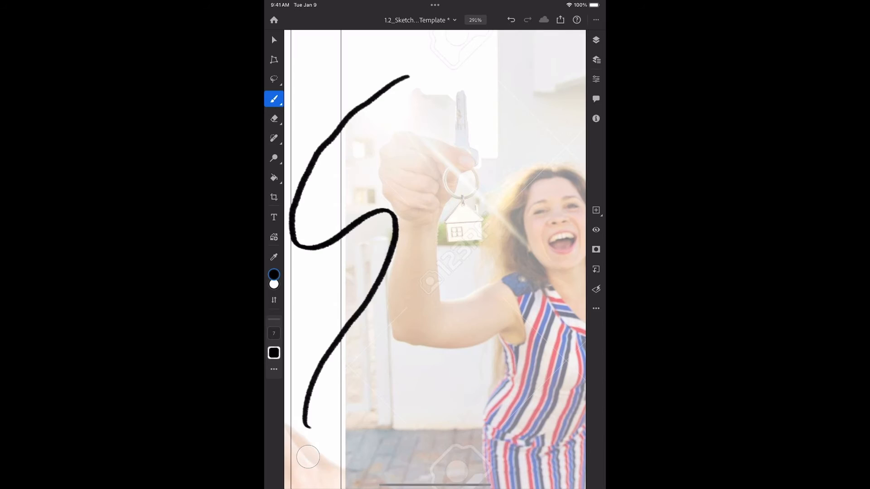
pyautogui.moveTo(479, 88)
pyautogui.mouseDown()
pyautogui.moveTo(453, 105)
pyautogui.moveTo(421, 163)
pyautogui.moveTo(454, 222)
pyautogui.mouseUp()
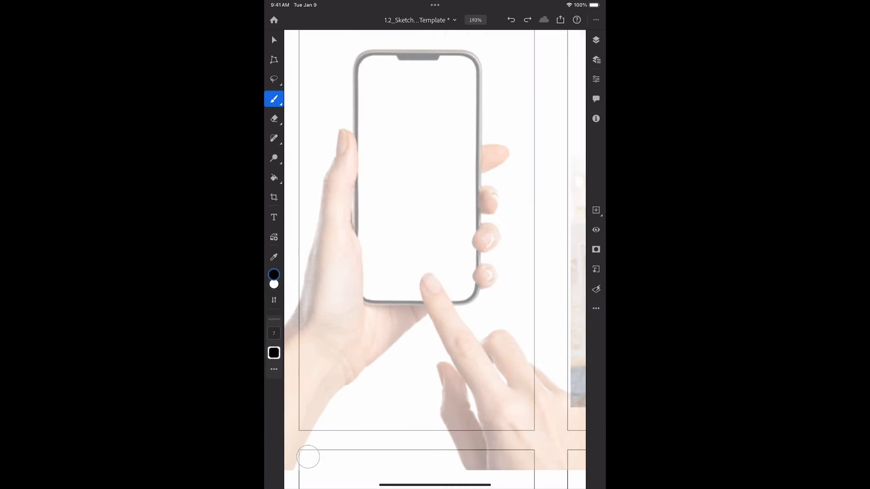
# - Trace the outlines of both hands in the first panel, including the thumb, pointing finger and fingertips along the phone's edge
pyautogui.moveTo(340, 130)
pyautogui.mouseDown()
pyautogui.moveTo(358, 151)
pyautogui.moveTo(349, 211)
pyautogui.moveTo(356, 238)
pyautogui.mouseUp()
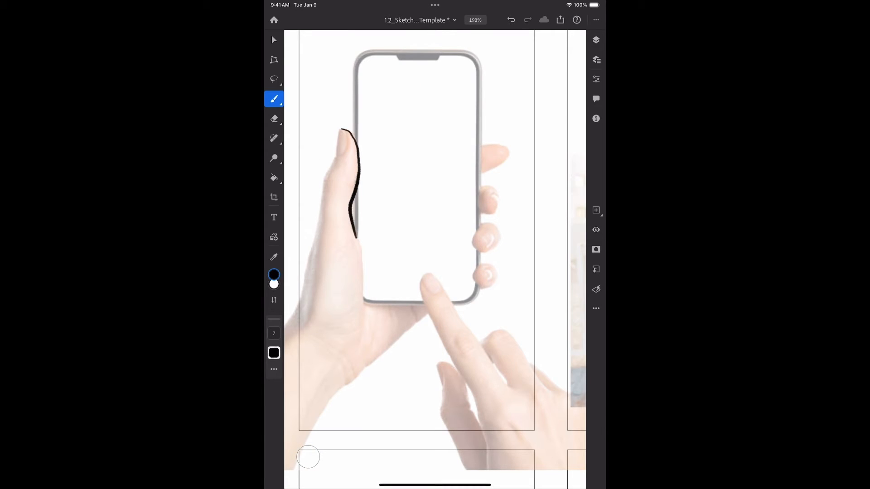
pyautogui.moveTo(338, 130); pyautogui.dragTo(301, 300)
pyautogui.moveTo(425, 323); pyautogui.dragTo(313, 429)
pyautogui.moveTo(505, 384)
pyautogui.mouseDown()
pyautogui.moveTo(471, 320)
pyautogui.moveTo(482, 433)
pyautogui.mouseUp()
pyautogui.moveTo(482, 433); pyautogui.dragTo(448, 442)
pyautogui.moveTo(425, 278); pyautogui.dragTo(440, 283)
pyautogui.moveTo(482, 344); pyautogui.dragTo(537, 382)
pyautogui.moveTo(459, 341); pyautogui.dragTo(472, 335)
pyautogui.moveTo(471, 272); pyautogui.dragTo(471, 279)
pyautogui.moveTo(490, 221); pyautogui.dragTo(497, 222)
pyautogui.moveTo(485, 189); pyautogui.dragTo(494, 213)
pyautogui.moveTo(480, 148); pyautogui.dragTo(486, 172)
# - Trace the phone's outline and notch in the first panel, and add the nail of the thumb holding it
pyautogui.moveTo(471, 54); pyautogui.dragTo(482, 188)
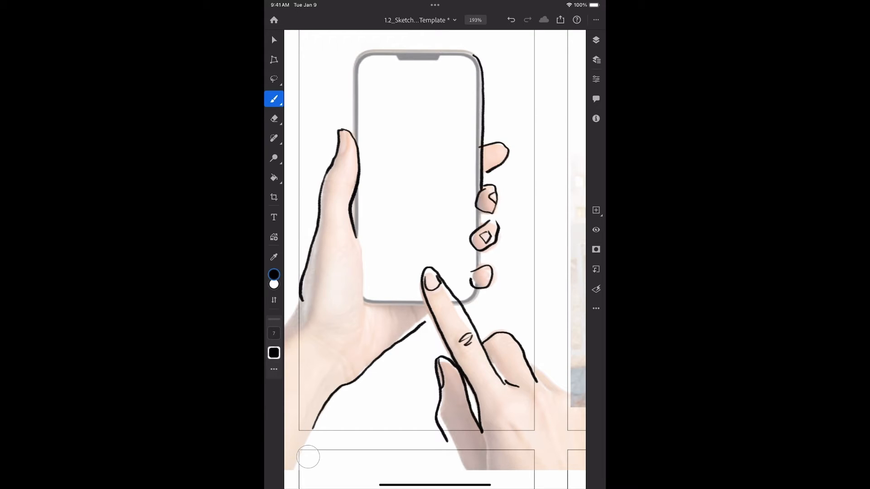
pyautogui.moveTo(356, 237); pyautogui.dragTo(363, 317)
pyautogui.moveTo(366, 304); pyautogui.dragTo(426, 303)
pyautogui.moveTo(356, 139); pyautogui.dragTo(465, 54)
pyautogui.moveTo(396, 53); pyautogui.dragTo(442, 54)
pyautogui.moveTo(343, 131); pyautogui.dragTo(341, 156)
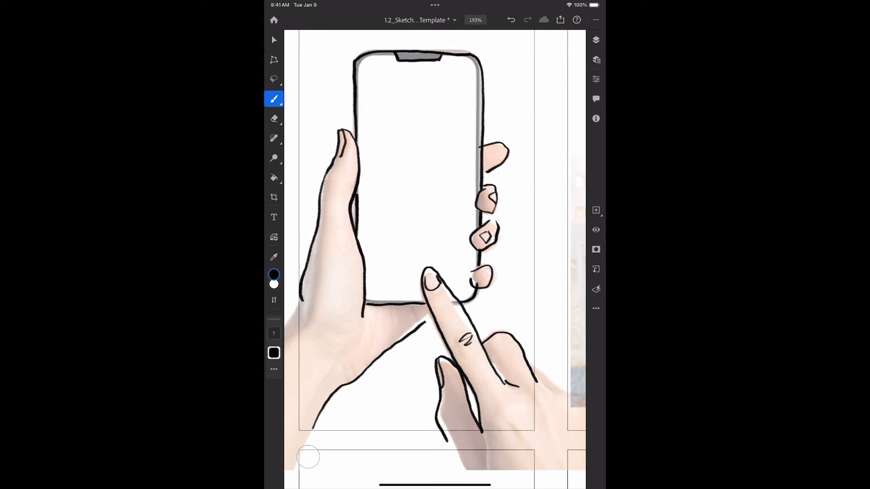
# - Hide Layer 1, the phone photo, so only the traced line drawing shows in the first panel
pyautogui.click(596, 59)
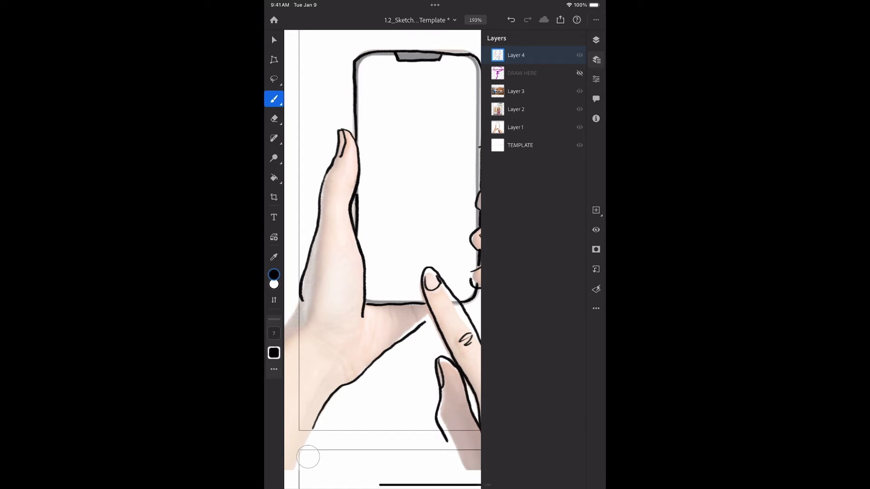
pyautogui.click(580, 128)
pyautogui.click(596, 59)
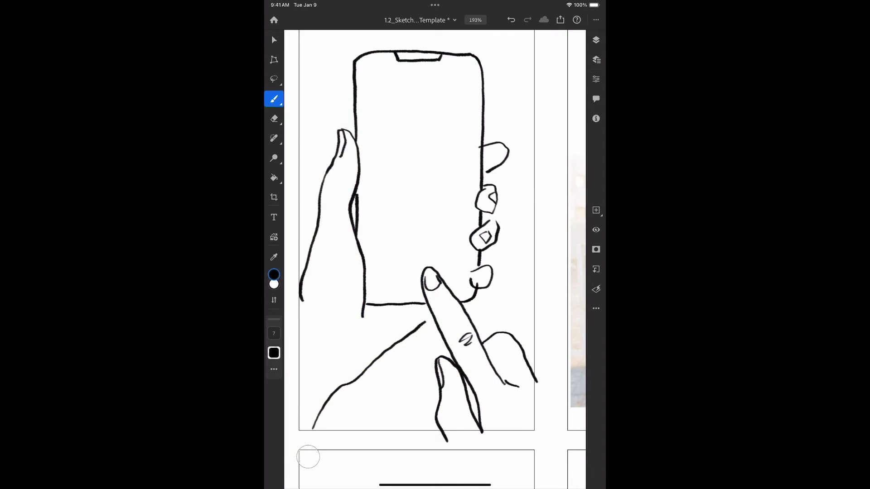
pyautogui.scroll(-2, 435, 259)
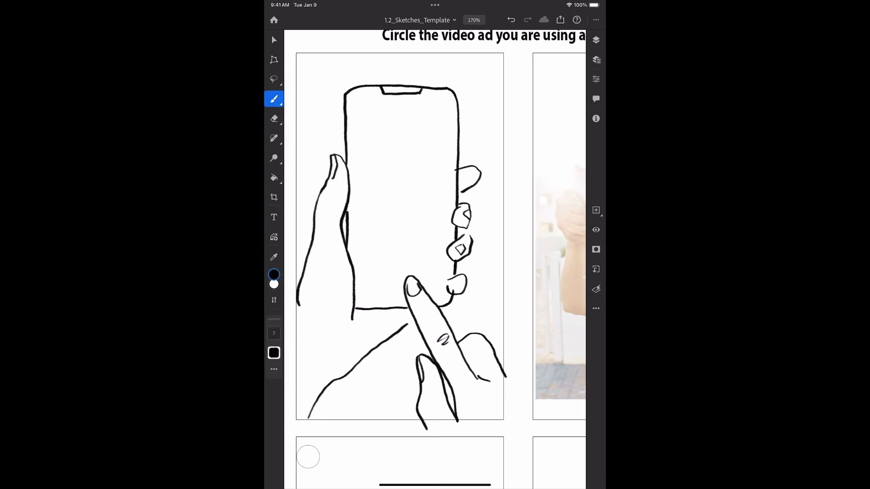
# - Trace the woman's raised hand, the house keychain and her arm in the second panel
pyautogui.moveTo(411, 130)
pyautogui.mouseDown()
pyautogui.moveTo(394, 181)
pyautogui.moveTo(416, 220)
pyautogui.mouseUp()
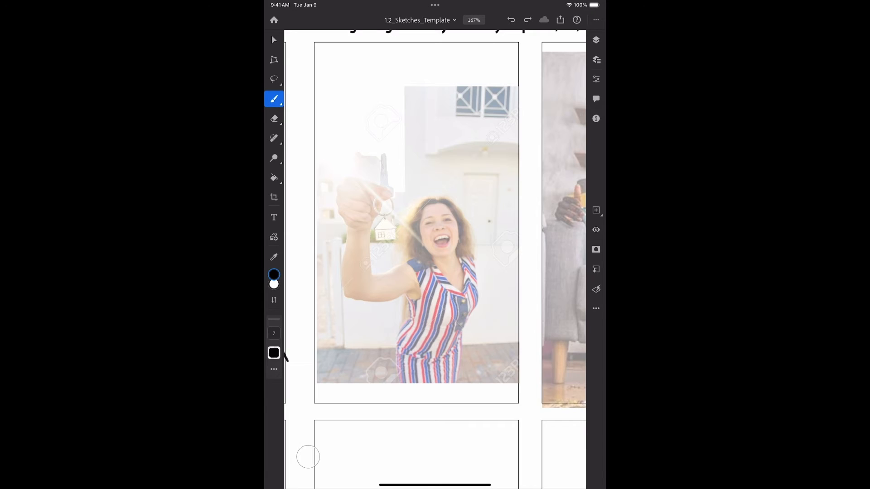
pyautogui.moveTo(391, 190)
pyautogui.mouseDown()
pyautogui.moveTo(347, 177)
pyautogui.moveTo(371, 223)
pyautogui.moveTo(368, 213)
pyautogui.mouseUp()
pyautogui.moveTo(350, 199)
pyautogui.mouseDown()
pyautogui.moveTo(366, 202)
pyautogui.moveTo(369, 222)
pyautogui.moveTo(379, 205)
pyautogui.mouseUp()
pyautogui.moveTo(383, 215)
pyautogui.mouseDown()
pyautogui.moveTo(371, 245)
pyautogui.moveTo(397, 230)
pyautogui.moveTo(376, 241)
pyautogui.moveTo(374, 234)
pyautogui.moveTo(386, 238)
pyautogui.moveTo(413, 289)
pyautogui.mouseUp()
pyautogui.moveTo(368, 218)
pyautogui.mouseDown()
pyautogui.moveTo(387, 272)
pyautogui.moveTo(410, 261)
pyautogui.mouseUp()
# - Trace the sides of the woman's body, her face and features, and outline her hair on both sides
pyautogui.moveTo(411, 292); pyautogui.dragTo(398, 404)
pyautogui.moveTo(468, 252); pyautogui.dragTo(453, 403)
pyautogui.moveTo(434, 201)
pyautogui.mouseDown()
pyautogui.moveTo(456, 235)
pyautogui.moveTo(436, 200)
pyautogui.moveTo(433, 223)
pyautogui.moveTo(449, 239)
pyautogui.mouseUp()
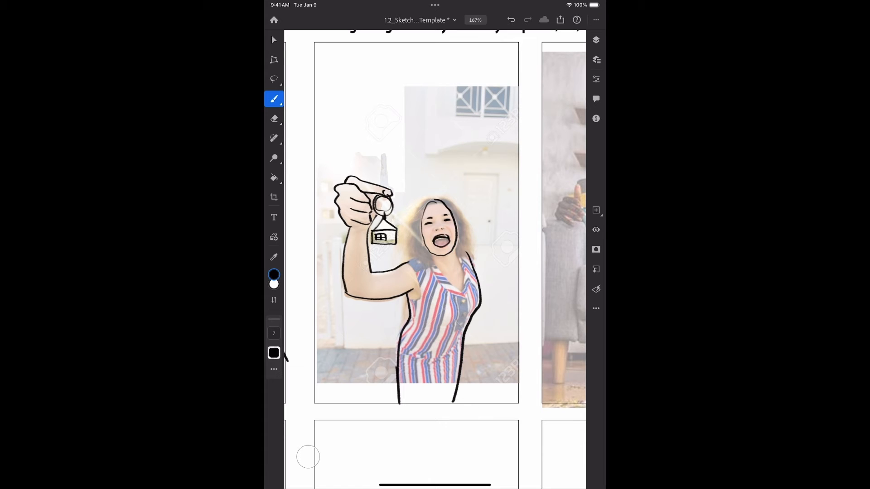
pyautogui.moveTo(436, 197)
pyautogui.mouseDown()
pyautogui.moveTo(414, 225)
pyautogui.moveTo(411, 257)
pyautogui.mouseUp()
pyautogui.moveTo(443, 197); pyautogui.dragTo(471, 254)
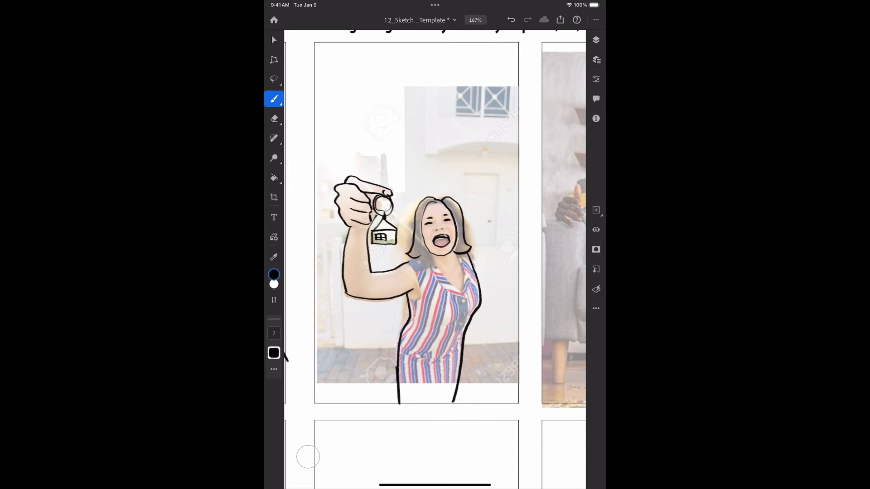
# - Draw a short sleeve, collar and waistline on the woman's clothes, and erase the overlapping line inside the sleeve
pyautogui.moveTo(398, 271)
pyautogui.mouseDown()
pyautogui.moveTo(395, 309)
pyautogui.moveTo(414, 304)
pyautogui.mouseUp()
pyautogui.moveTo(398, 356); pyautogui.dragTo(472, 353)
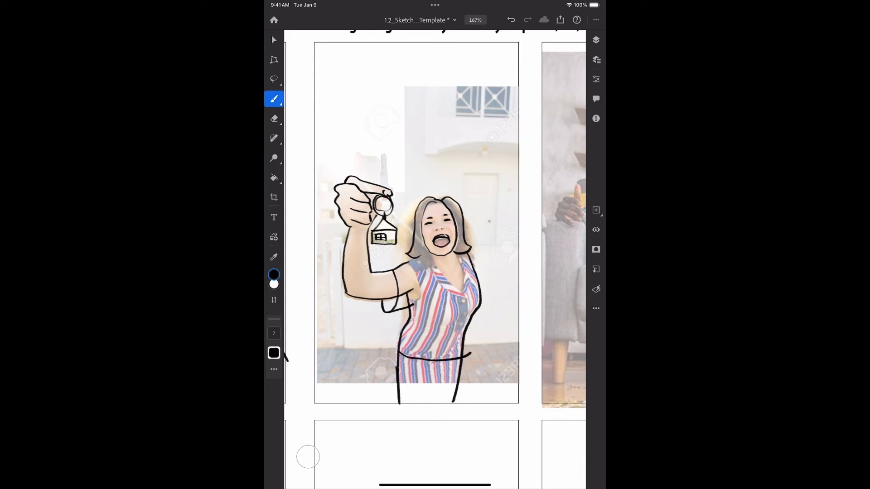
pyautogui.press('e')
pyautogui.moveTo(409, 290); pyautogui.dragTo(404, 297)
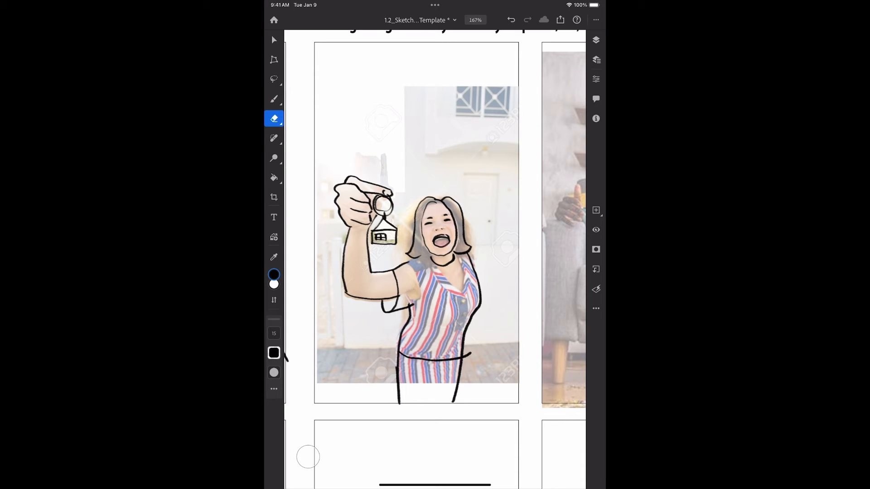
# - Draw the woman's trouser seam, and trace the building's wall, overhang and two-pane window with crossed bars in the second panel
pyautogui.press('b')
pyautogui.moveTo(446, 370)
pyautogui.mouseDown()
pyautogui.moveTo(446, 405)
pyautogui.moveTo(454, 371)
pyautogui.mouseUp()
pyautogui.moveTo(404, 49); pyautogui.dragTo(407, 235)
pyautogui.moveTo(424, 44); pyautogui.dragTo(518, 145)
pyautogui.moveTo(453, 83)
pyautogui.mouseDown()
pyautogui.moveTo(454, 115)
pyautogui.moveTo(512, 116)
pyautogui.mouseUp()
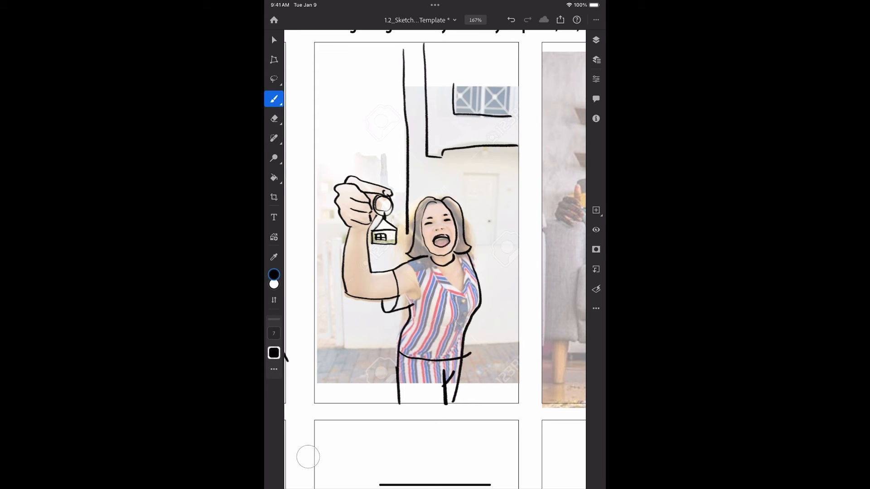
pyautogui.moveTo(450, 77); pyautogui.dragTo(489, 79)
# - Trace the door with its round knob behind the woman, and draw the horizontal ledge line on both sides of her
pyautogui.moveTo(496, 174)
pyautogui.mouseDown()
pyautogui.moveTo(471, 173)
pyautogui.moveTo(468, 248)
pyautogui.moveTo(501, 217)
pyautogui.moveTo(502, 241)
pyautogui.mouseUp()
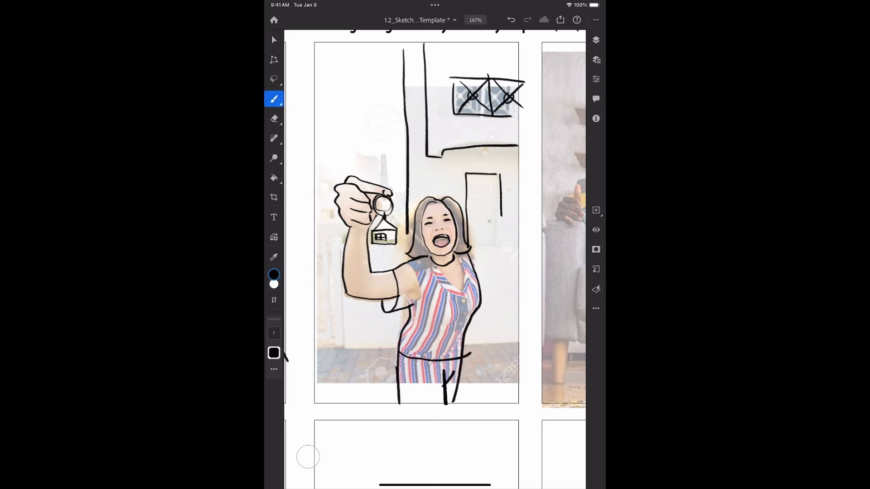
pyautogui.moveTo(491, 218); pyautogui.dragTo(492, 219)
pyautogui.moveTo(470, 247); pyautogui.dragTo(514, 245)
pyautogui.moveTo(370, 248); pyautogui.dragTo(411, 246)
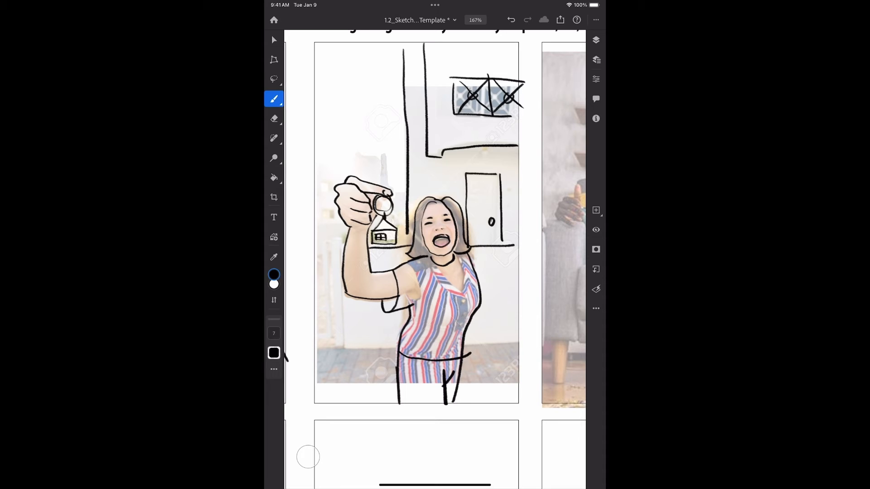
# - Draw the post beneath the raised arm and the ground line on both sides of the woman, and extend the wall line down to the ledge
pyautogui.moveTo(332, 238); pyautogui.dragTo(331, 366)
pyautogui.moveTo(333, 238); pyautogui.dragTo(343, 249)
pyautogui.moveTo(345, 294); pyautogui.dragTo(343, 347)
pyautogui.moveTo(328, 348); pyautogui.dragTo(400, 348)
pyautogui.moveTo(462, 345); pyautogui.dragTo(519, 343)
pyautogui.moveTo(407, 232); pyautogui.dragTo(407, 243)
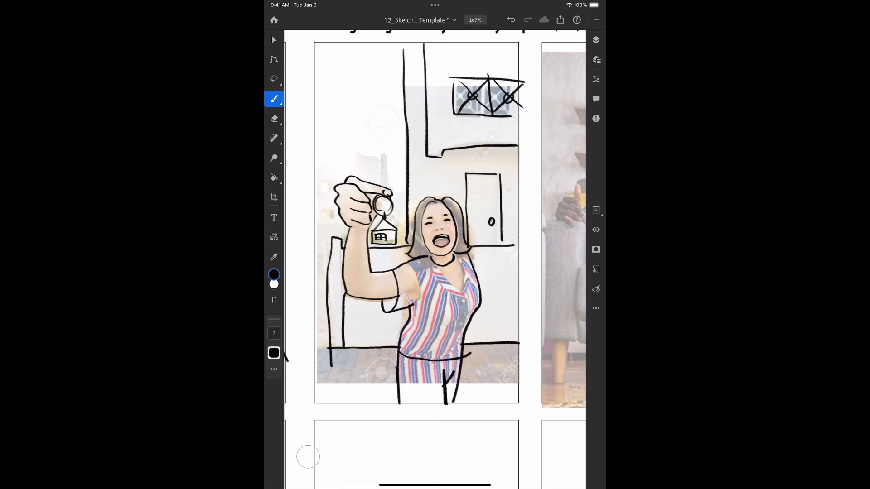
pyautogui.moveTo(422, 195)
pyautogui.mouseDown()
pyautogui.moveTo(489, 207)
pyautogui.moveTo(492, 200)
pyautogui.mouseUp()
pyautogui.moveTo(372, 111); pyautogui.dragTo(385, 161)
pyautogui.moveTo(374, 152); pyautogui.dragTo(391, 138)
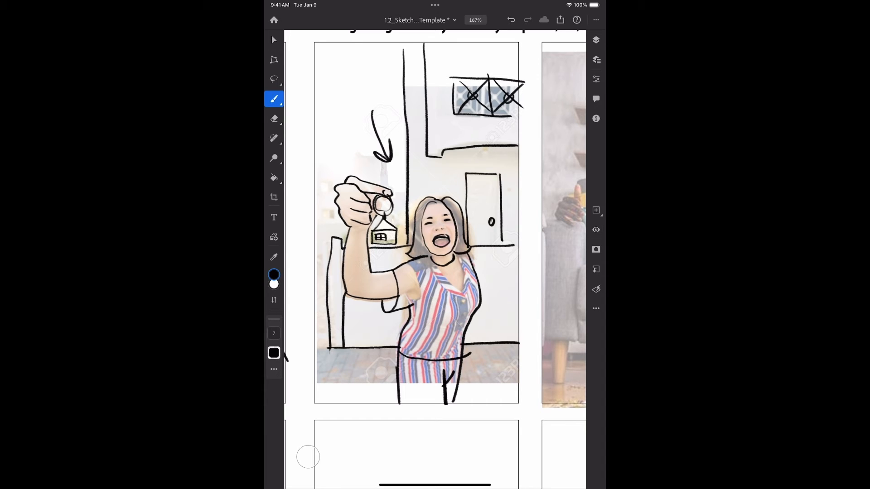
pyautogui.hotkey('ctrl', 'z')
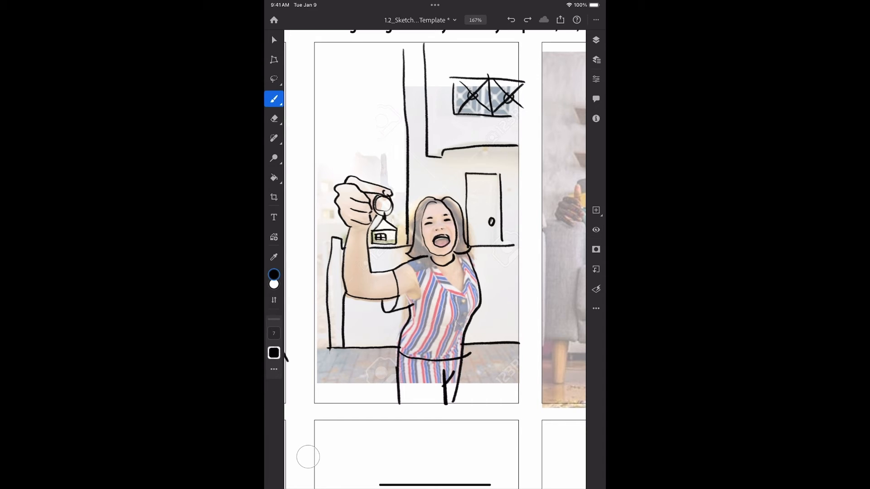
# - Erase the woman's mouth and redraw it with the brush as an open smile filled in black
pyautogui.press('e')
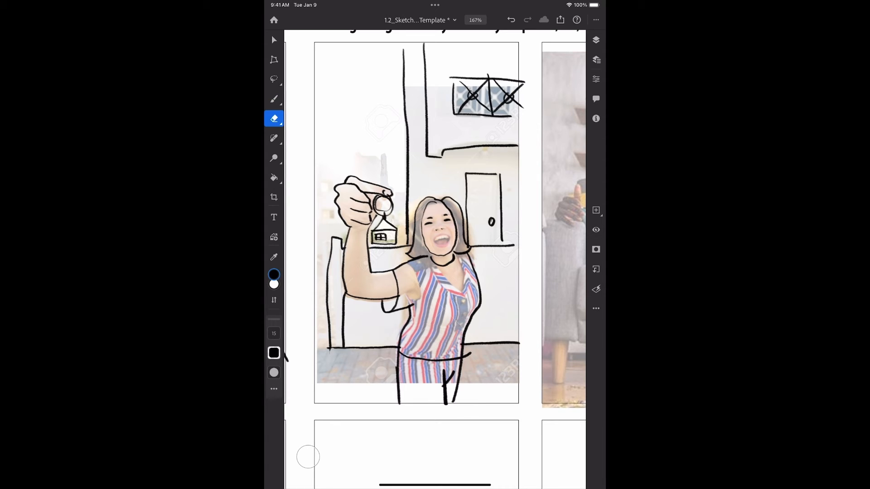
pyautogui.press('b')
pyautogui.moveTo(433, 238); pyautogui.dragTo(450, 239)
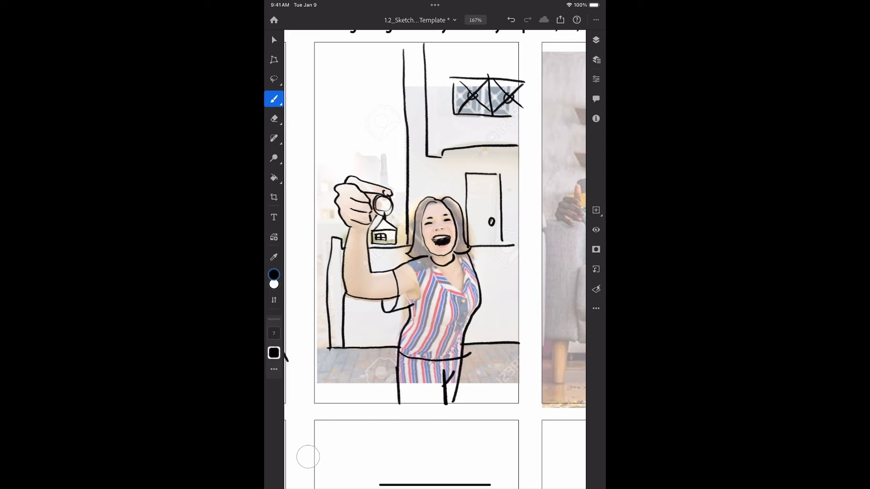
# - Hide Layer 2, the reference photo of the woman, so only her line drawing shows in the second panel
pyautogui.click(596, 40)
pyautogui.click(580, 109)
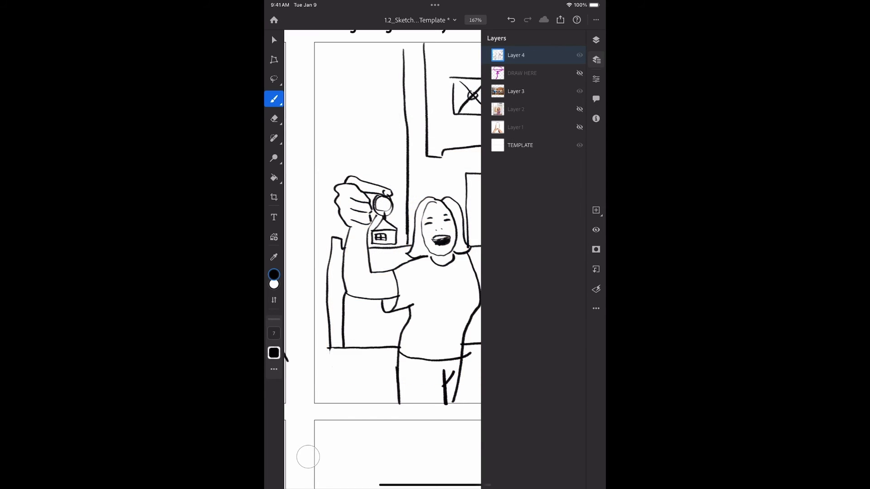
pyautogui.click(596, 40)
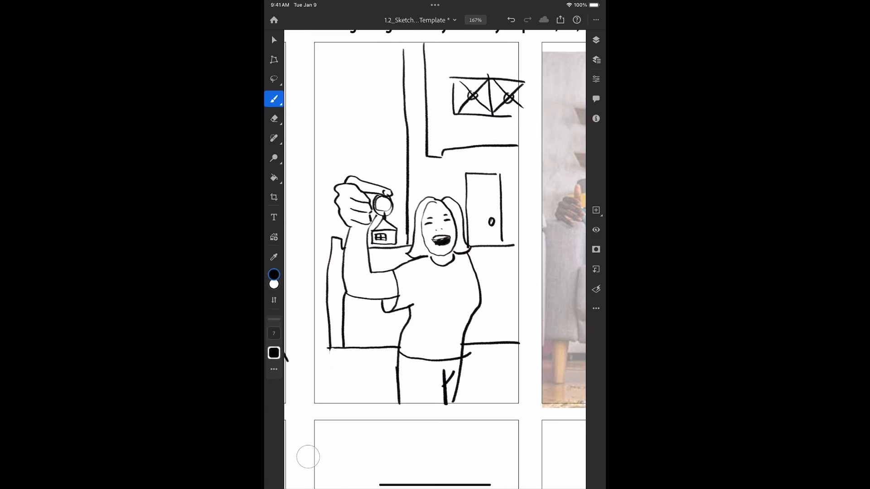
# - Trace the sleeping man's face, facial features and hair in the third panel
pyautogui.hscroll(5, 308, 457)
pyautogui.moveTo(424, 219); pyautogui.dragTo(430, 216)
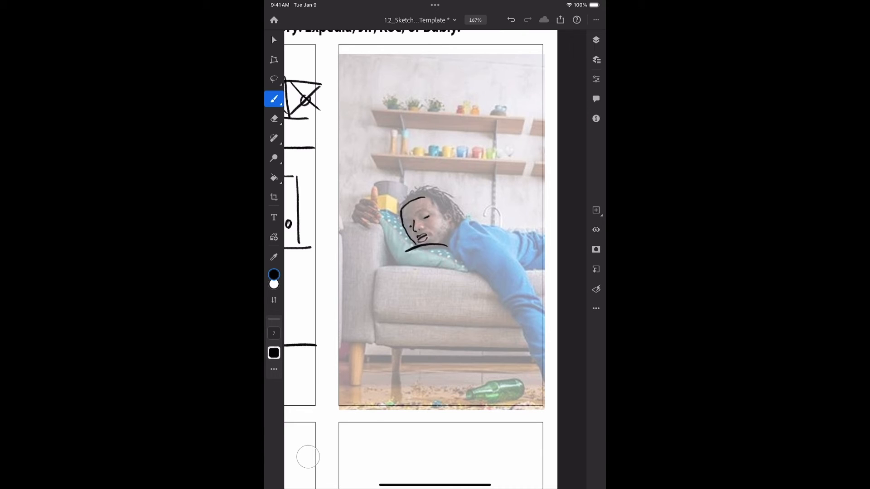
pyautogui.moveTo(409, 201); pyautogui.dragTo(437, 237)
pyautogui.moveTo(411, 195); pyautogui.dragTo(448, 198)
# - Trace the man's back and hanging arm, and add a short sleeve with its overlapping arm line erased
pyautogui.moveTo(488, 229); pyautogui.dragTo(543, 325)
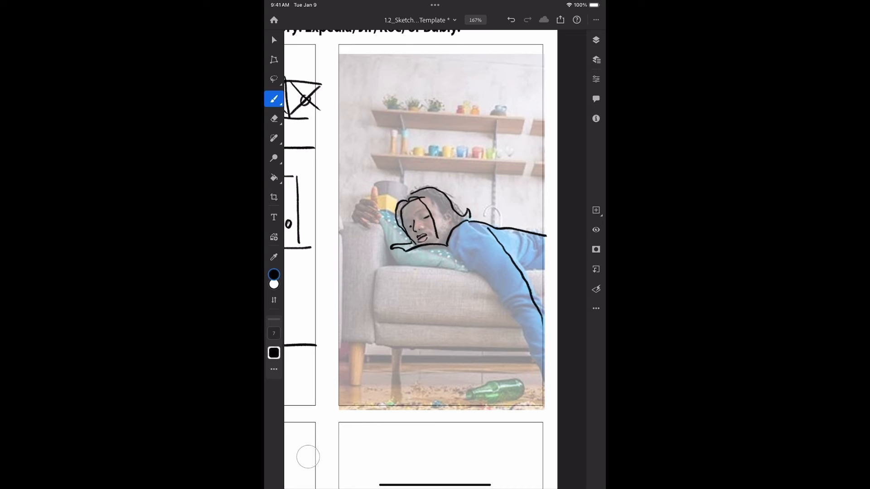
pyautogui.moveTo(464, 263); pyautogui.dragTo(539, 370)
pyautogui.moveTo(520, 271)
pyautogui.mouseDown()
pyautogui.moveTo(487, 298)
pyautogui.moveTo(479, 274)
pyautogui.moveTo(493, 289)
pyautogui.mouseUp()
pyautogui.click(275, 119)
pyautogui.click(274, 99)
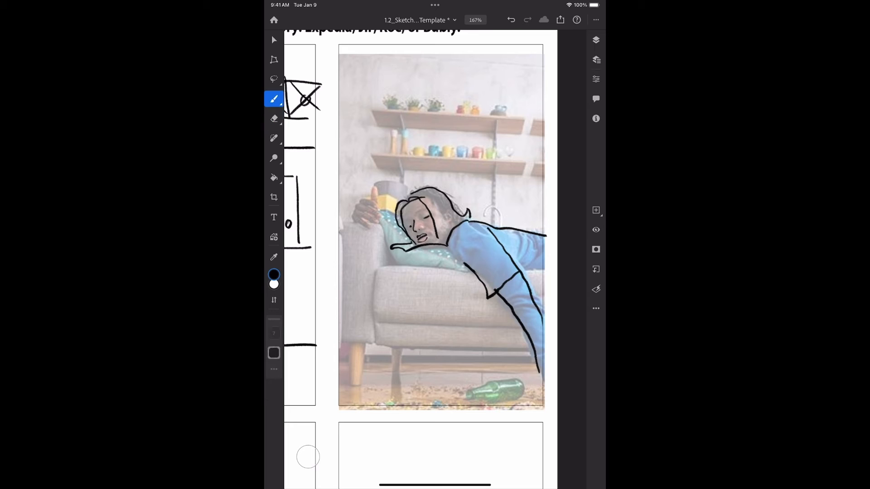
# - Trace the pillow, the upper edge of the sofa seat and the man's hand with its fingers
pyautogui.moveTo(382, 209); pyautogui.dragTo(393, 268)
pyautogui.moveTo(378, 266); pyautogui.dragTo(474, 273)
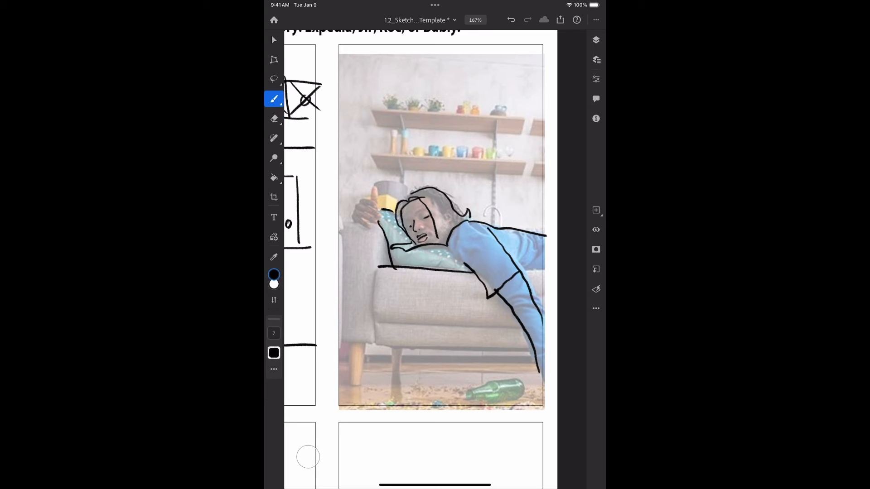
pyautogui.moveTo(371, 189)
pyautogui.mouseDown()
pyautogui.moveTo(380, 189)
pyautogui.moveTo(381, 220)
pyautogui.moveTo(368, 228)
pyautogui.mouseUp()
pyautogui.hotkey('ctrl', 'z')
pyautogui.moveTo(357, 215); pyautogui.dragTo(372, 227)
# - Lasso the drawn hand, rotate it so the fingers point down, and move it onto the sofa's armrest
pyautogui.click(274, 79)
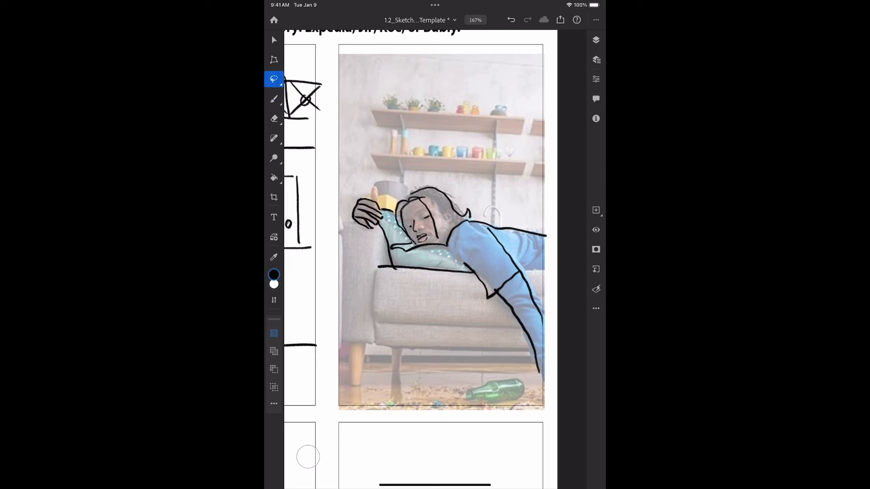
pyautogui.click(273, 79)
pyautogui.click(318, 96)
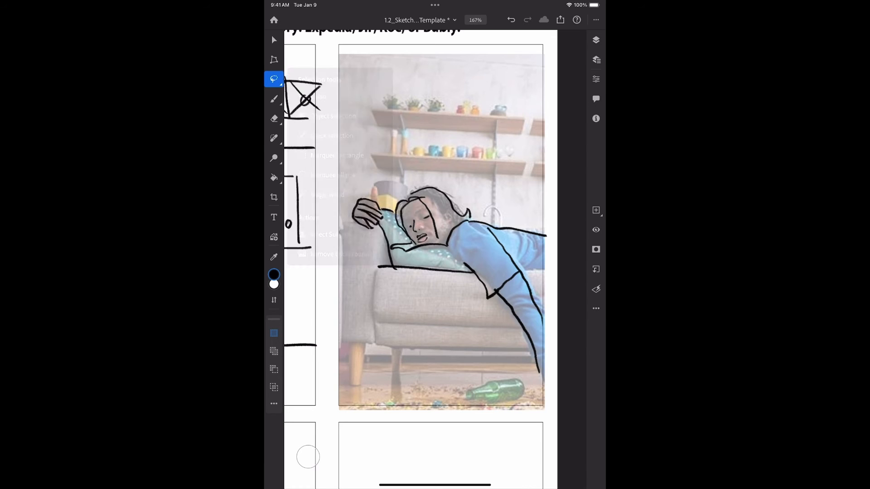
pyautogui.scroll(5, 381, 215)
pyautogui.moveTo(445, 190); pyautogui.dragTo(445, 148)
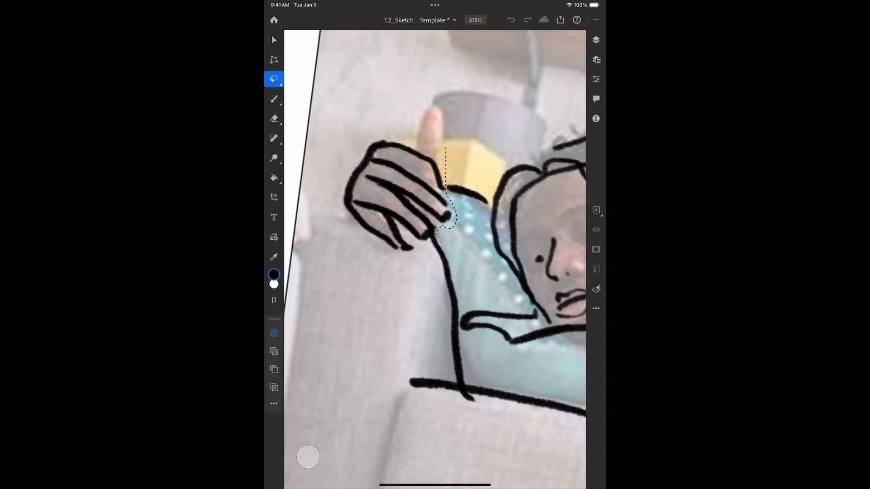
pyautogui.moveTo(433, 237); pyautogui.dragTo(338, 200)
pyautogui.moveTo(337, 199); pyautogui.dragTo(446, 147)
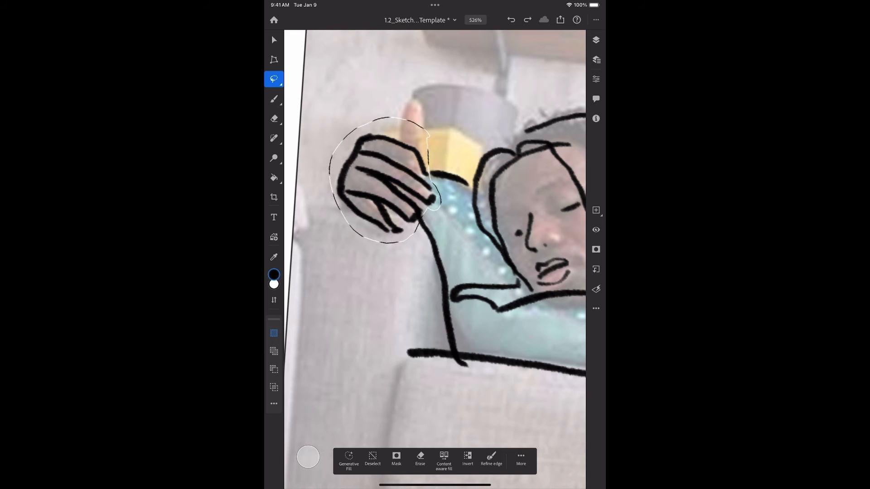
pyautogui.click(273, 60)
pyautogui.click(281, 20)
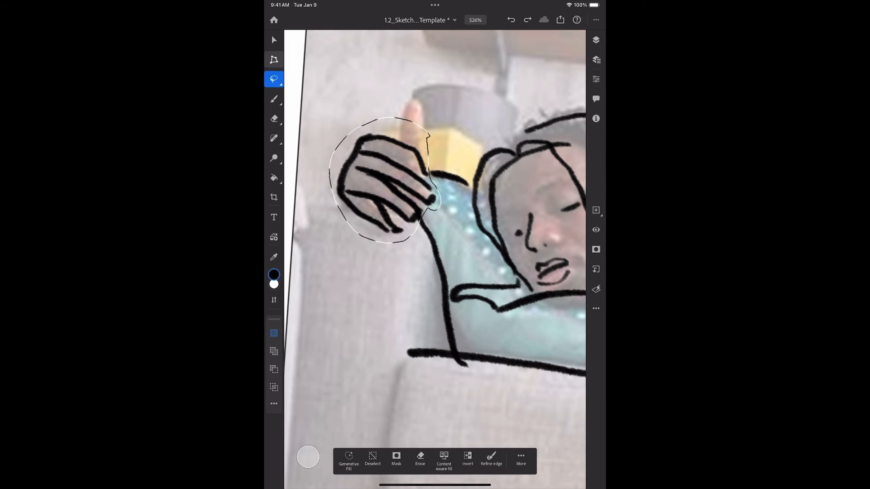
pyautogui.click(274, 59)
pyautogui.moveTo(390, 99); pyautogui.dragTo(459, 145)
pyautogui.moveTo(385, 190)
pyautogui.mouseDown()
pyautogui.moveTo(362, 217)
pyautogui.moveTo(383, 284)
pyautogui.moveTo(484, 268)
pyautogui.moveTo(366, 251)
pyautogui.mouseUp()
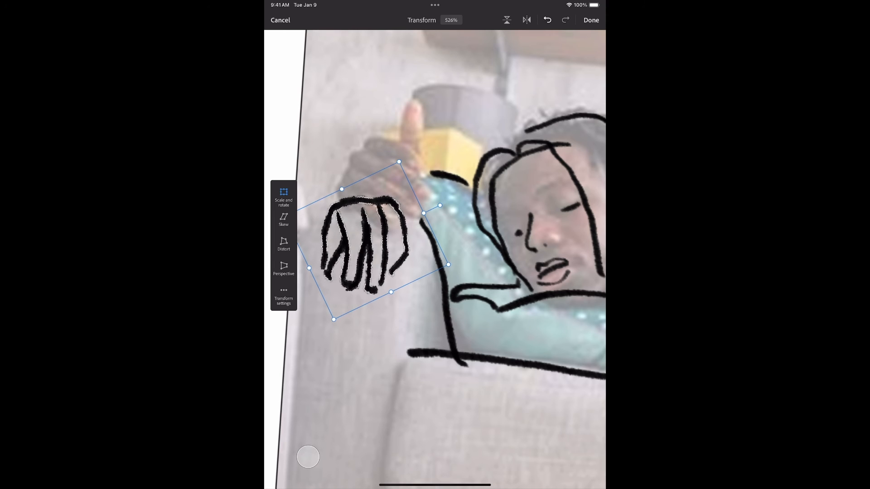
pyautogui.click(591, 20)
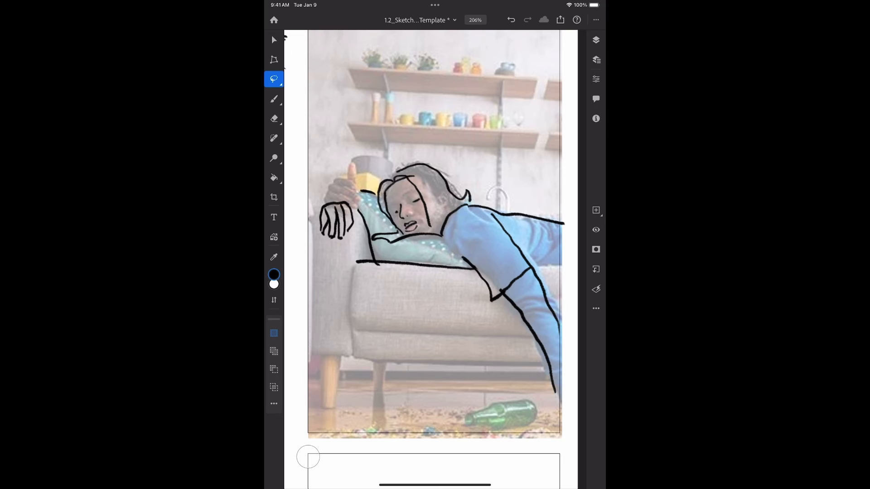
# - Trace the sofa's armrest, seat cushion, base and front leg, and complete the pillow's upper corner
pyautogui.click(274, 99)
pyautogui.moveTo(350, 211)
pyautogui.mouseDown()
pyautogui.moveTo(360, 260)
pyautogui.moveTo(352, 323)
pyautogui.moveTo(535, 341)
pyautogui.mouseUp()
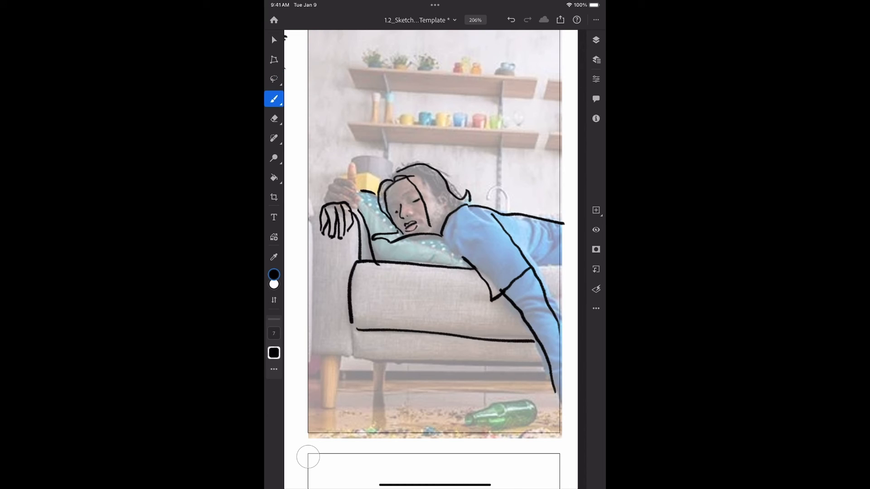
pyautogui.moveTo(352, 332); pyautogui.dragTo(354, 363)
pyautogui.moveTo(370, 360); pyautogui.dragTo(549, 368)
pyautogui.moveTo(341, 355); pyautogui.dragTo(340, 404)
pyautogui.moveTo(340, 404); pyautogui.dragTo(324, 411)
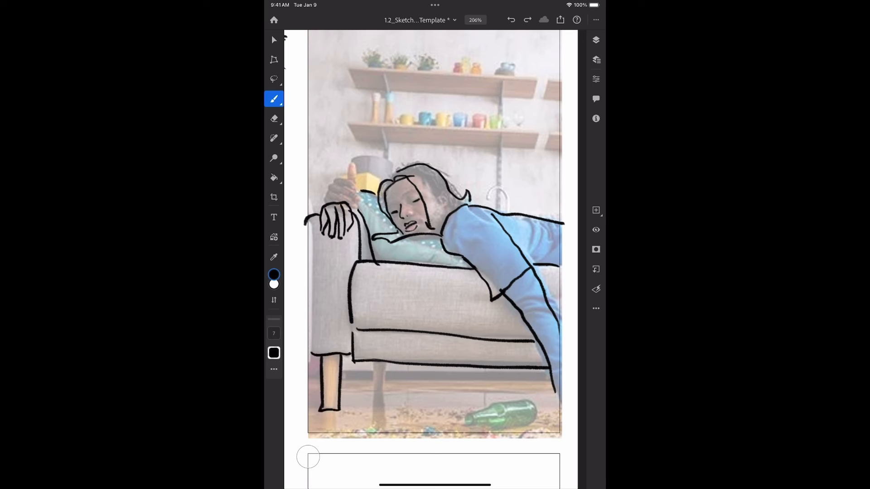
pyautogui.moveTo(361, 191)
pyautogui.mouseDown()
pyautogui.moveTo(359, 215)
pyautogui.moveTo(381, 195)
pyautogui.mouseUp()
# - Trace the two wall shelves with their brackets, and the bottles, potted plants and cups standing on them
pyautogui.scroll(-1, 431, 258)
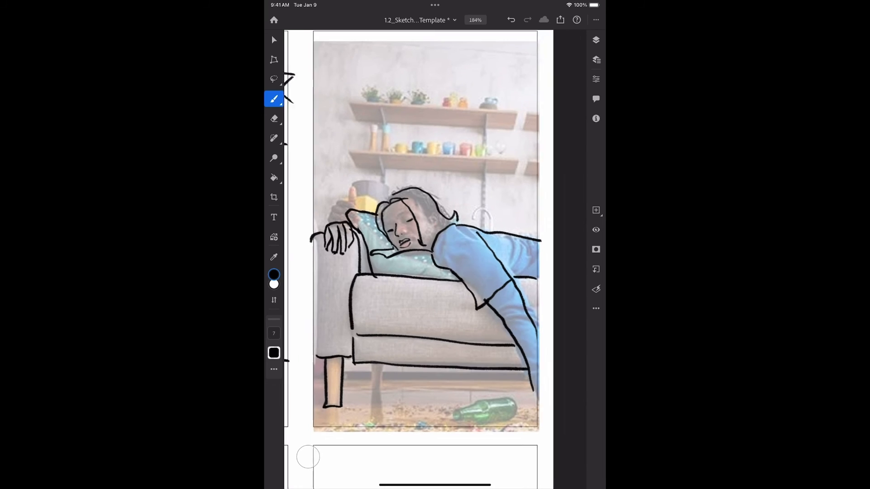
pyautogui.moveTo(334, 108)
pyautogui.mouseDown()
pyautogui.moveTo(346, 130)
pyautogui.moveTo(435, 135)
pyautogui.moveTo(541, 139)
pyautogui.moveTo(363, 110)
pyautogui.moveTo(554, 121)
pyautogui.mouseUp()
pyautogui.moveTo(335, 159); pyautogui.dragTo(539, 168)
pyautogui.moveTo(333, 162)
pyautogui.mouseDown()
pyautogui.moveTo(342, 181)
pyautogui.moveTo(544, 185)
pyautogui.mouseUp()
pyautogui.moveTo(367, 168); pyautogui.dragTo(374, 195)
pyautogui.moveTo(366, 117); pyautogui.dragTo(369, 146)
pyautogui.moveTo(371, 115); pyautogui.dragTo(375, 143)
pyautogui.moveTo(481, 124); pyautogui.dragTo(481, 152)
pyautogui.moveTo(485, 124); pyautogui.dragTo(484, 151)
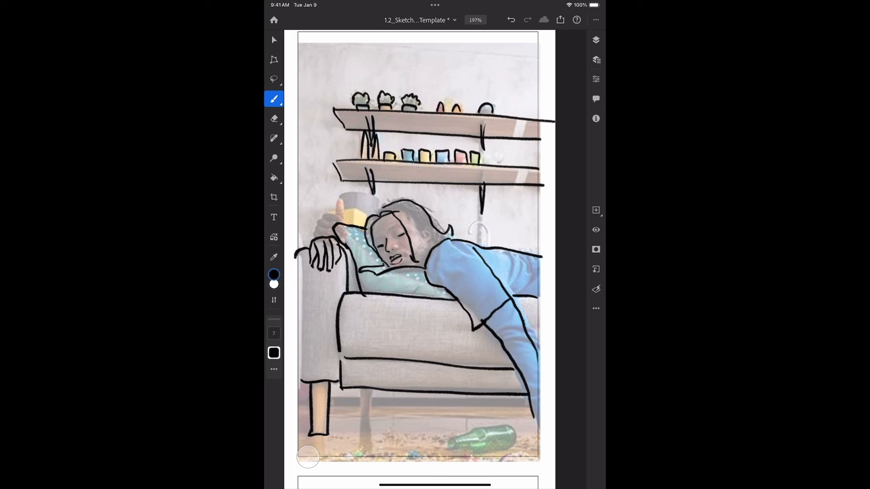
# - Hide Layer 3, the photo of the man on the sofa, and show the whole page with the three sketches
pyautogui.click(596, 60)
pyautogui.click(580, 91)
pyautogui.click(596, 60)
pyautogui.scroll(-5, 435, 259)
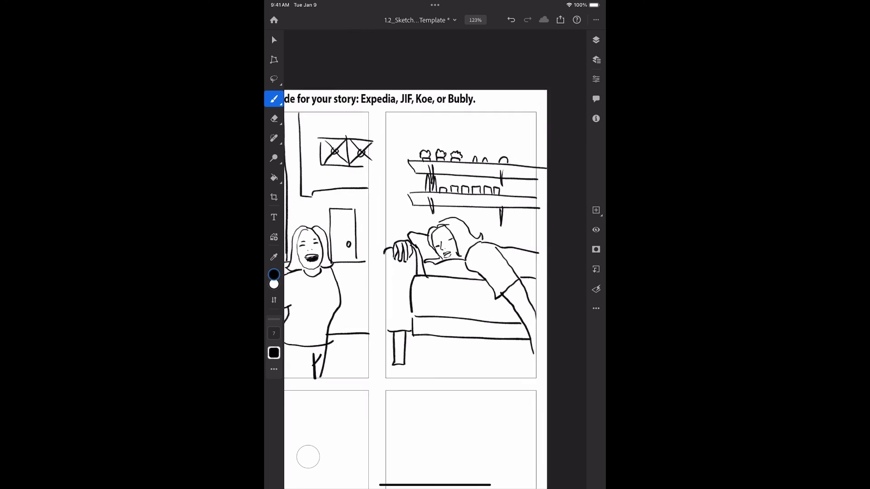
pyautogui.scroll(-3, 435, 259)
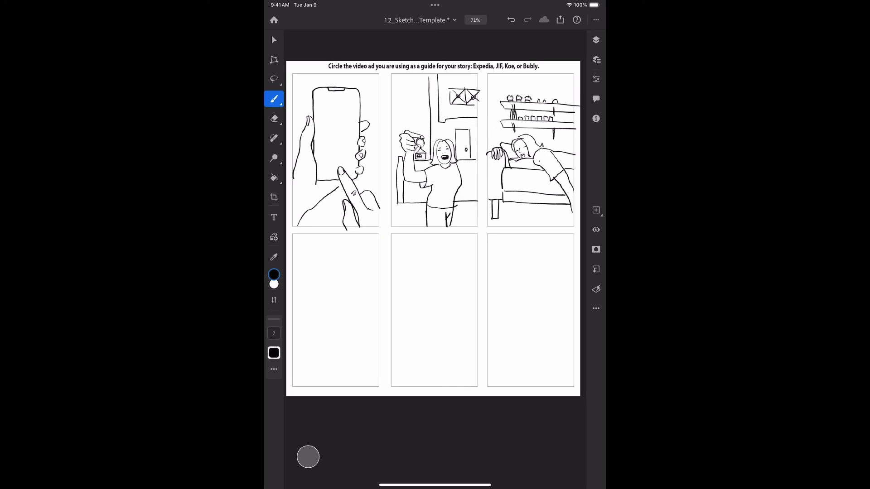
# - Return to the home screen on the iPad, and open the 1.2_Sketches_Template cloud document in Photoshop on the desktop
pyautogui.click(273, 20)
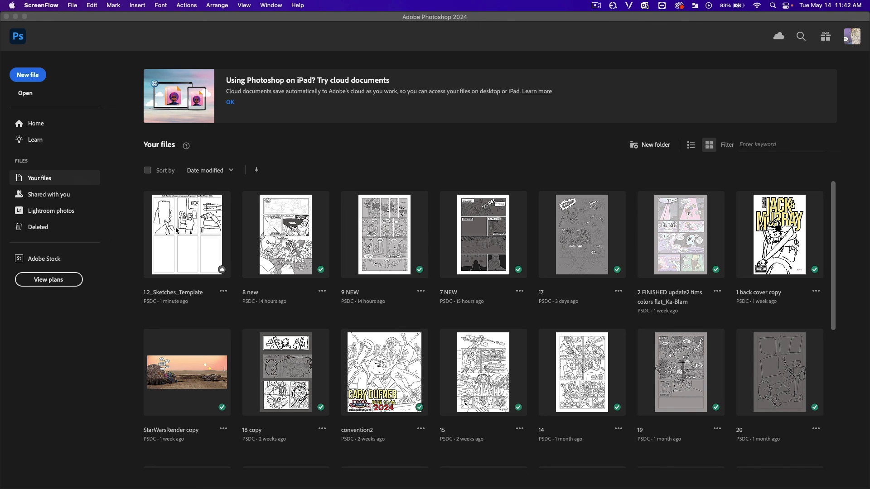
pyautogui.click(195, 240)
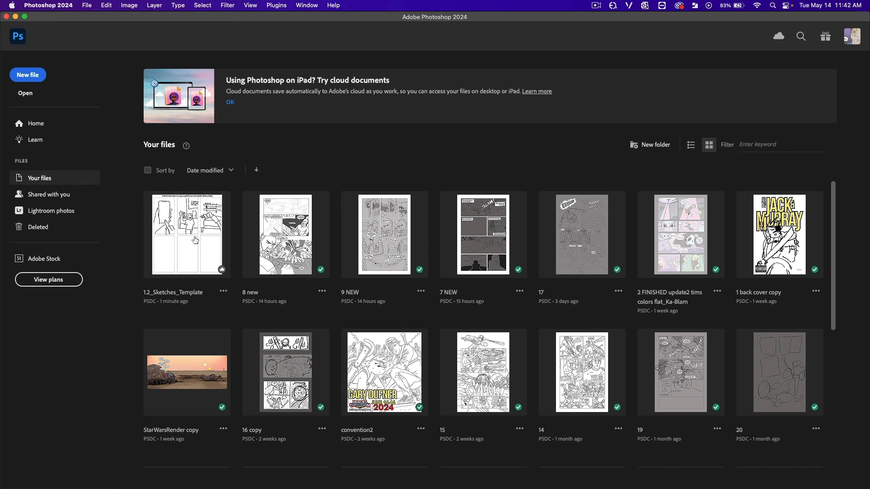
pyautogui.click(195, 239)
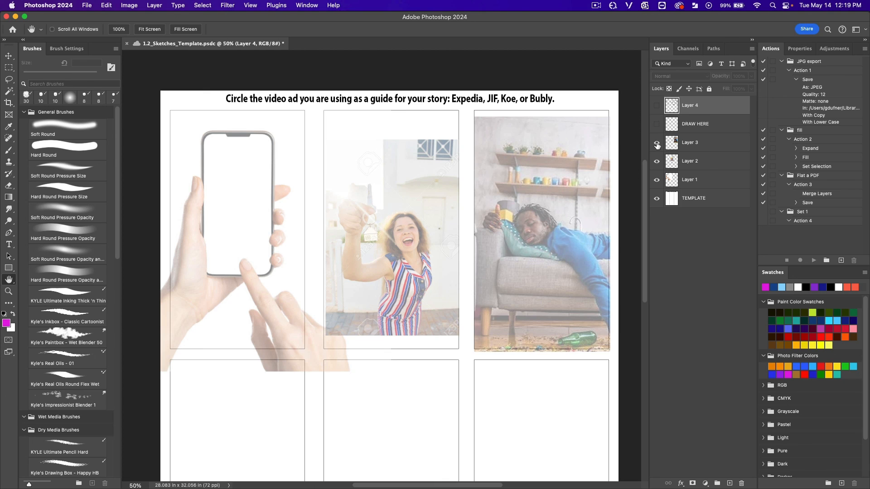
# - Hide the reference photos on Layer 3, Layer 2 and Layer 1, and show the line drawing on Layer 4
pyautogui.moveTo(658, 145); pyautogui.dragTo(658, 180)
pyautogui.click(657, 106)
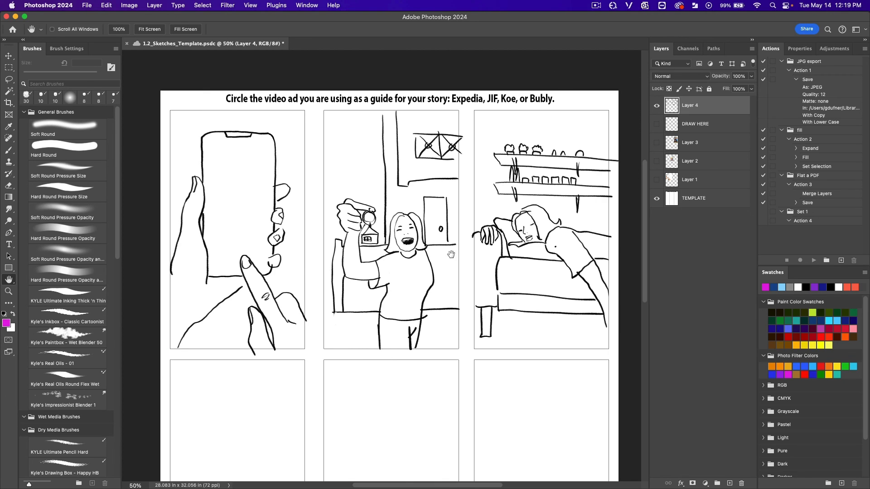